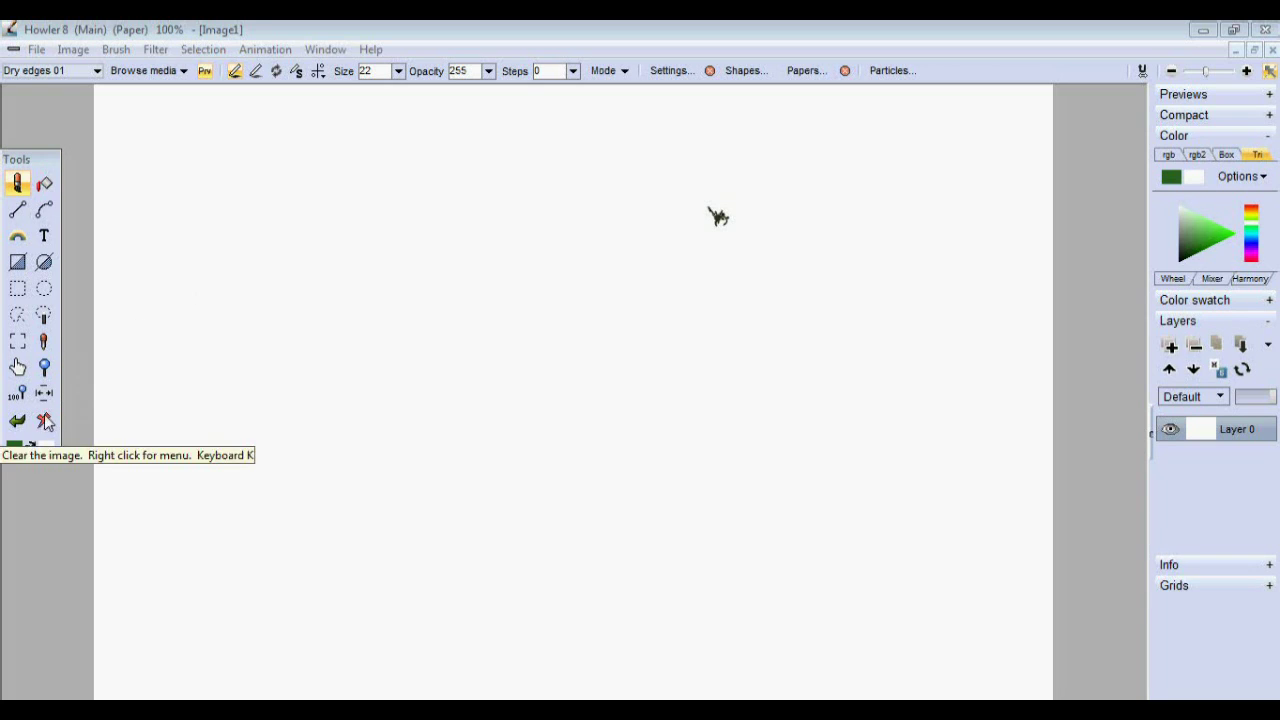
- Fill the blank canvas with grey plasma noise at scale 6
{"action": "left_click", "coordinate": [156, 49]}
{"action": "mouse_move", "coordinate": [280, 331]}
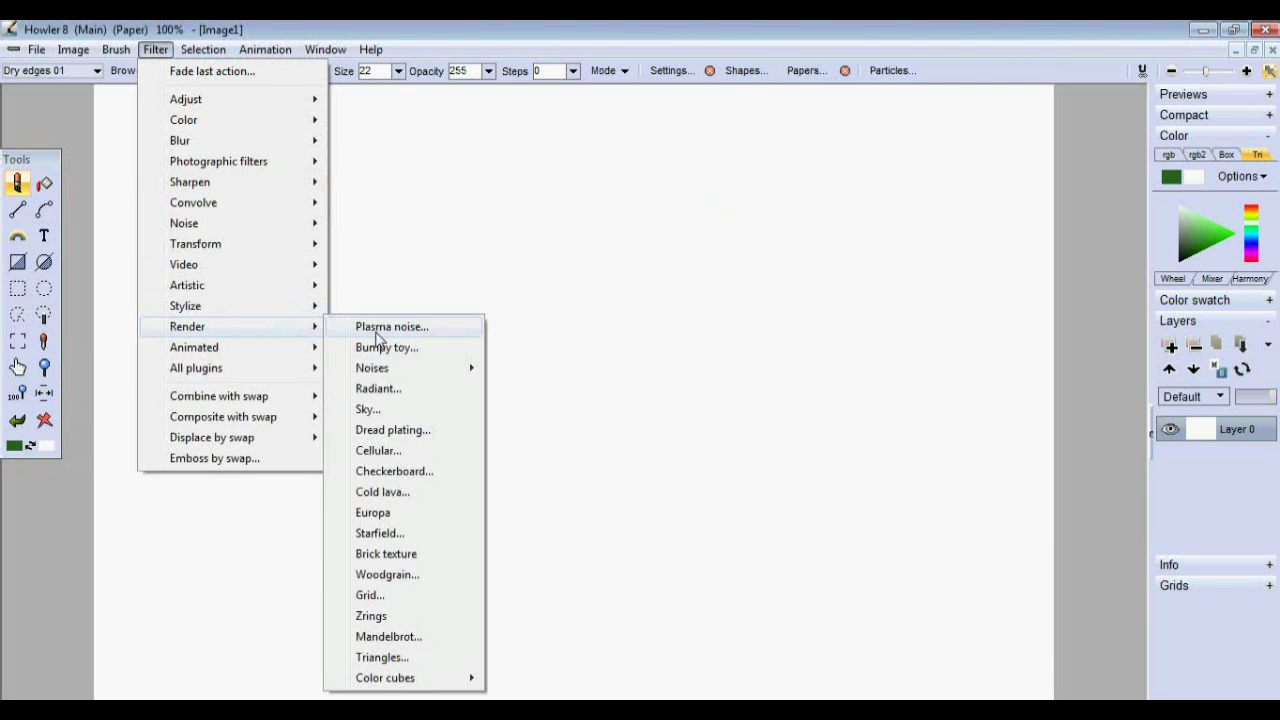
{"action": "left_click", "coordinate": [447, 329]}
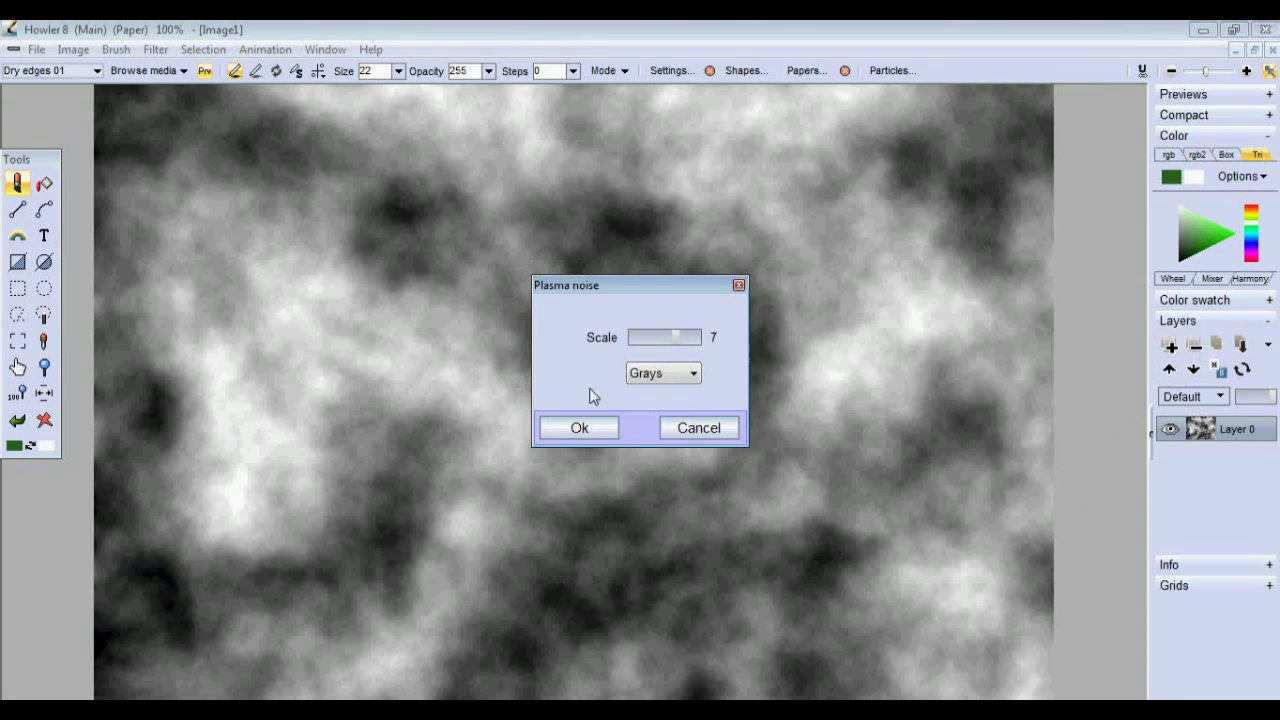
{"action": "left_click_drag", "start_coordinate": [671, 335], "coordinate": [669, 337]}
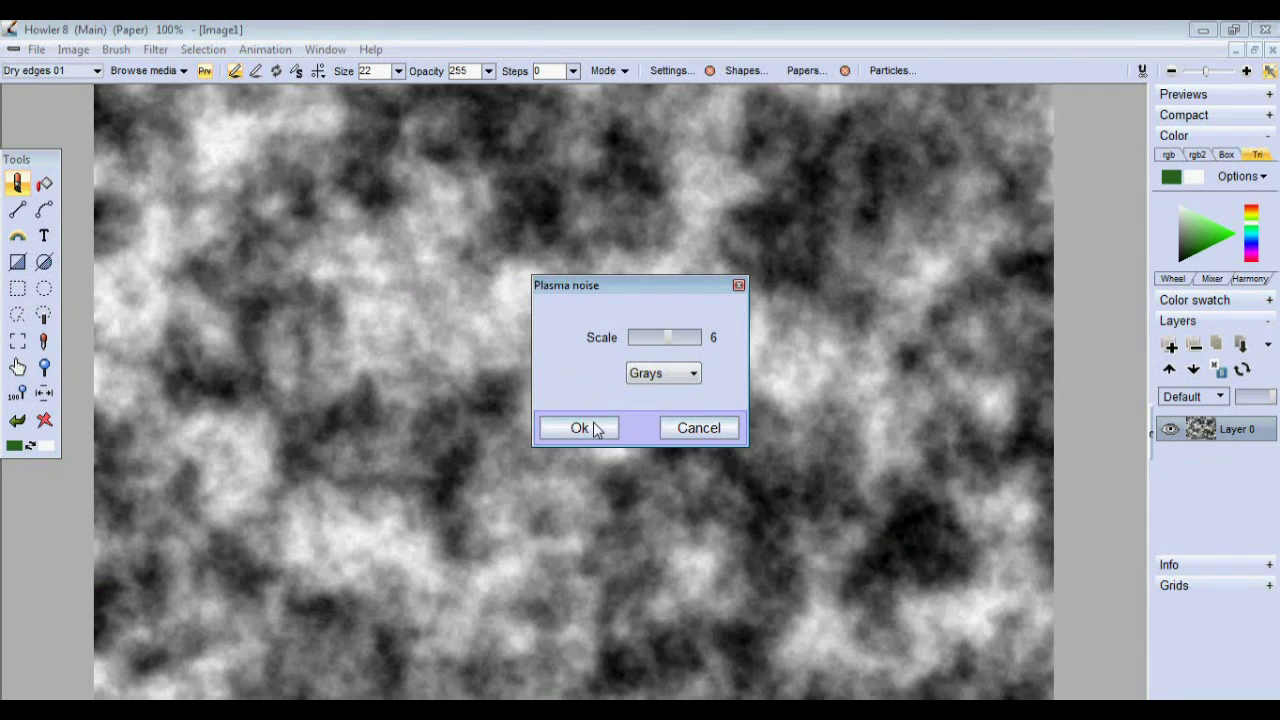
{"action": "left_click", "coordinate": [579, 428]}
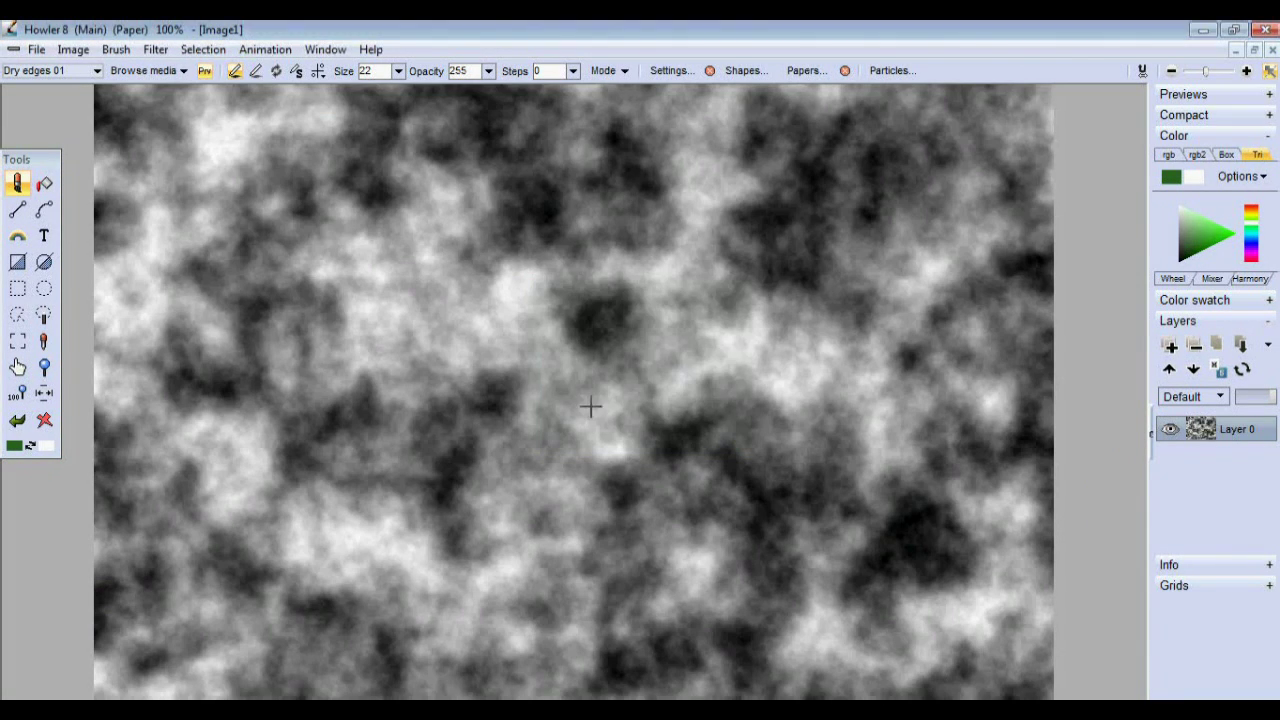
{"action": "left_click", "coordinate": [157, 53]}
{"action": "mouse_move", "coordinate": [291, 334]}
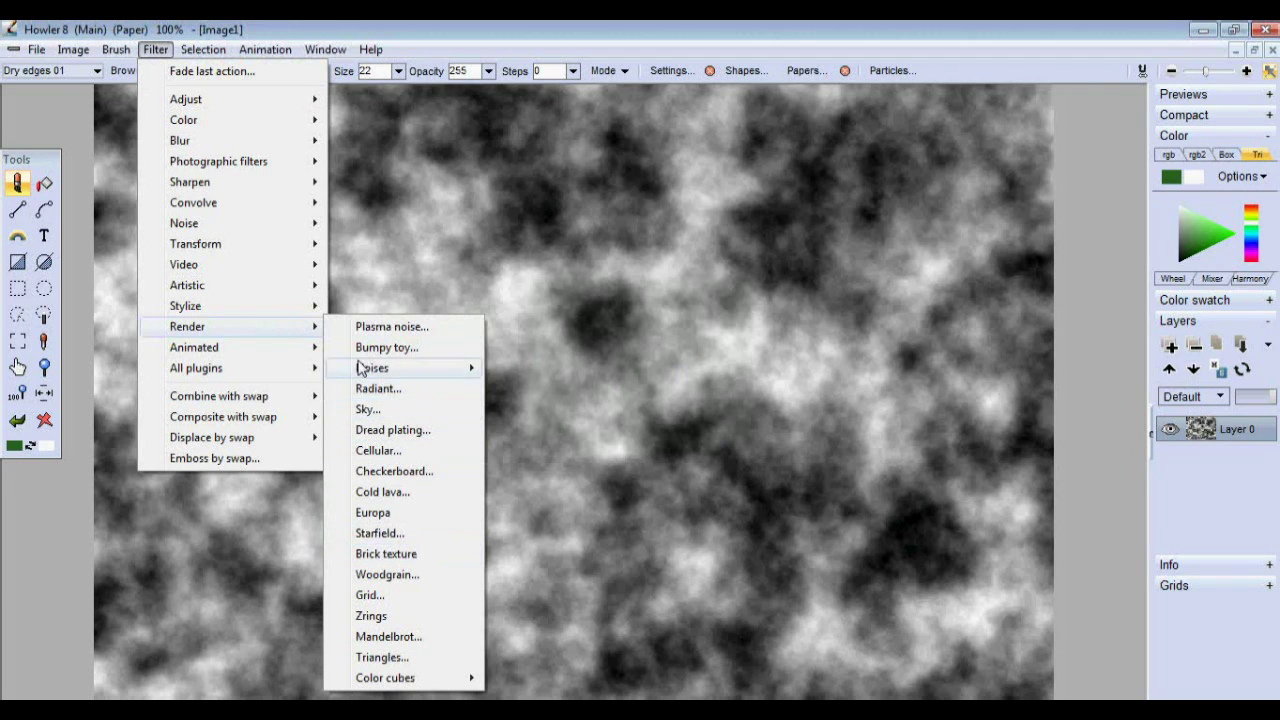
- Render a Spherical cellular pattern over the image with cell size 146
{"action": "left_click", "coordinate": [380, 451]}
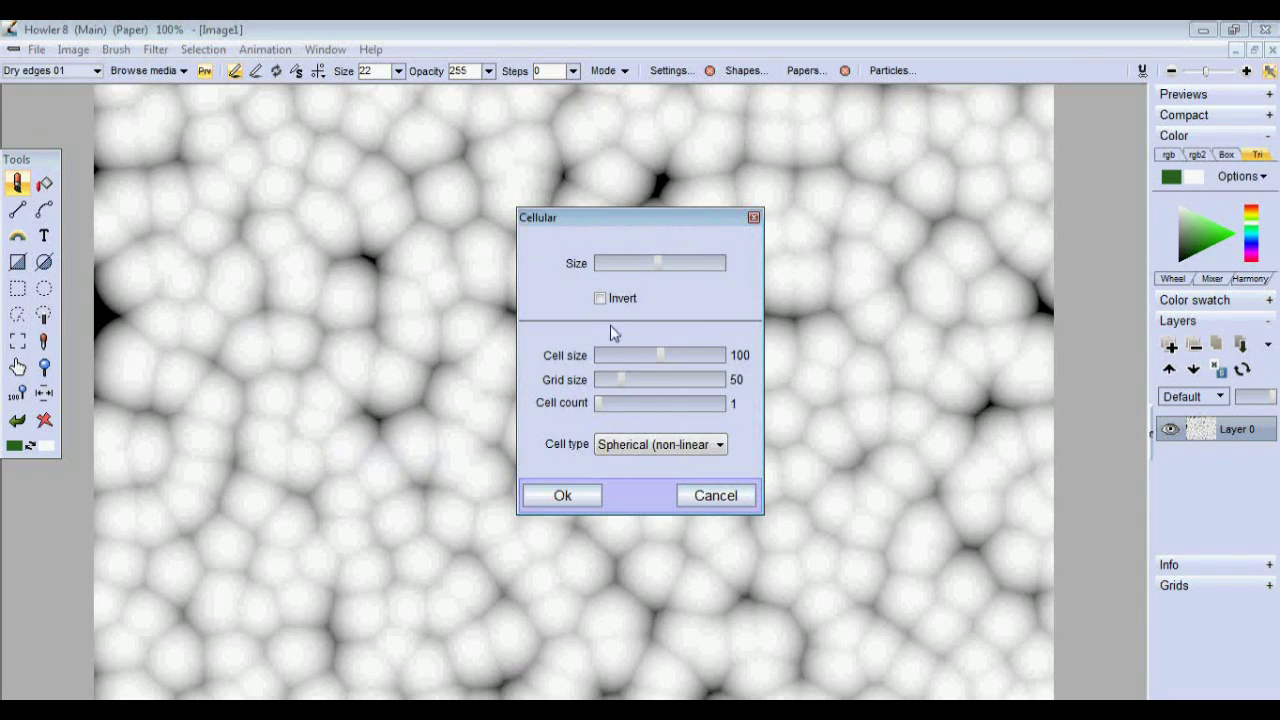
{"action": "mouse_move", "coordinate": [651, 273]}
{"action": "left_mouse_down"}
{"action": "mouse_move", "coordinate": [626, 270]}
{"action": "mouse_move", "coordinate": [669, 270]}
{"action": "mouse_move", "coordinate": [650, 266]}
{"action": "left_mouse_up"}
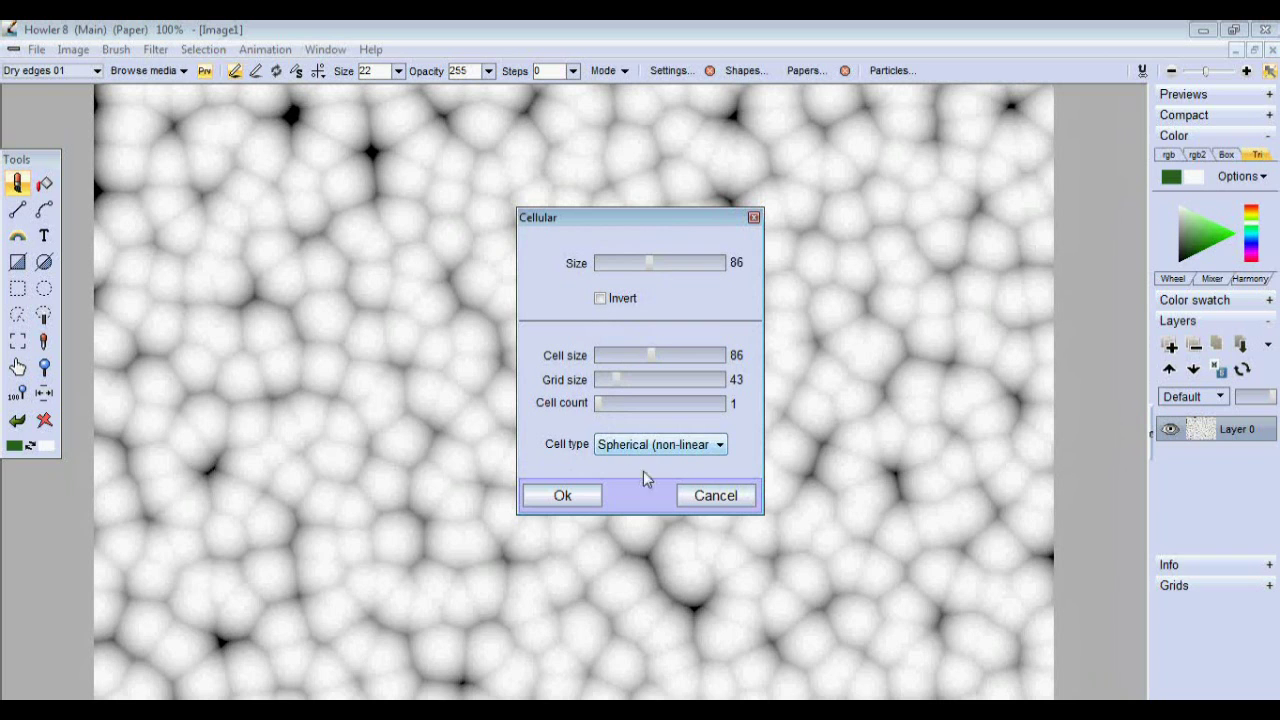
{"action": "left_click", "coordinate": [619, 445]}
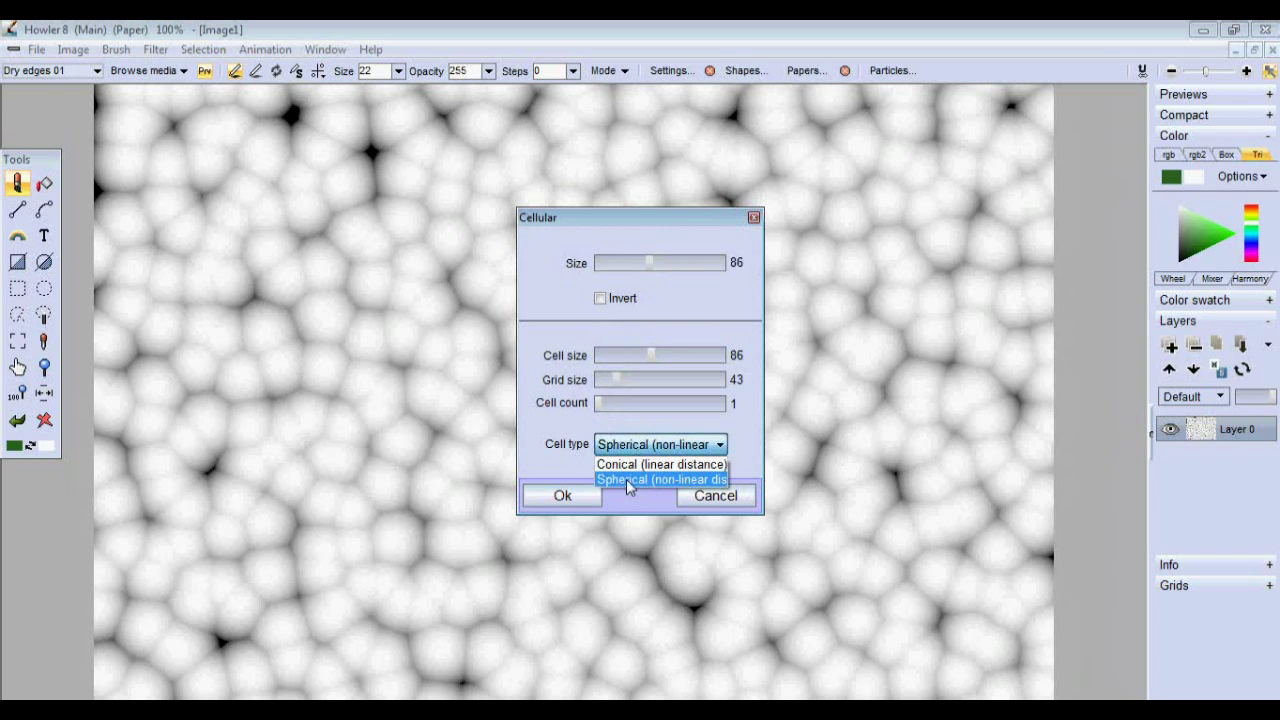
{"action": "left_click", "coordinate": [626, 479]}
{"action": "left_click", "coordinate": [643, 447]}
{"action": "left_click", "coordinate": [643, 461]}
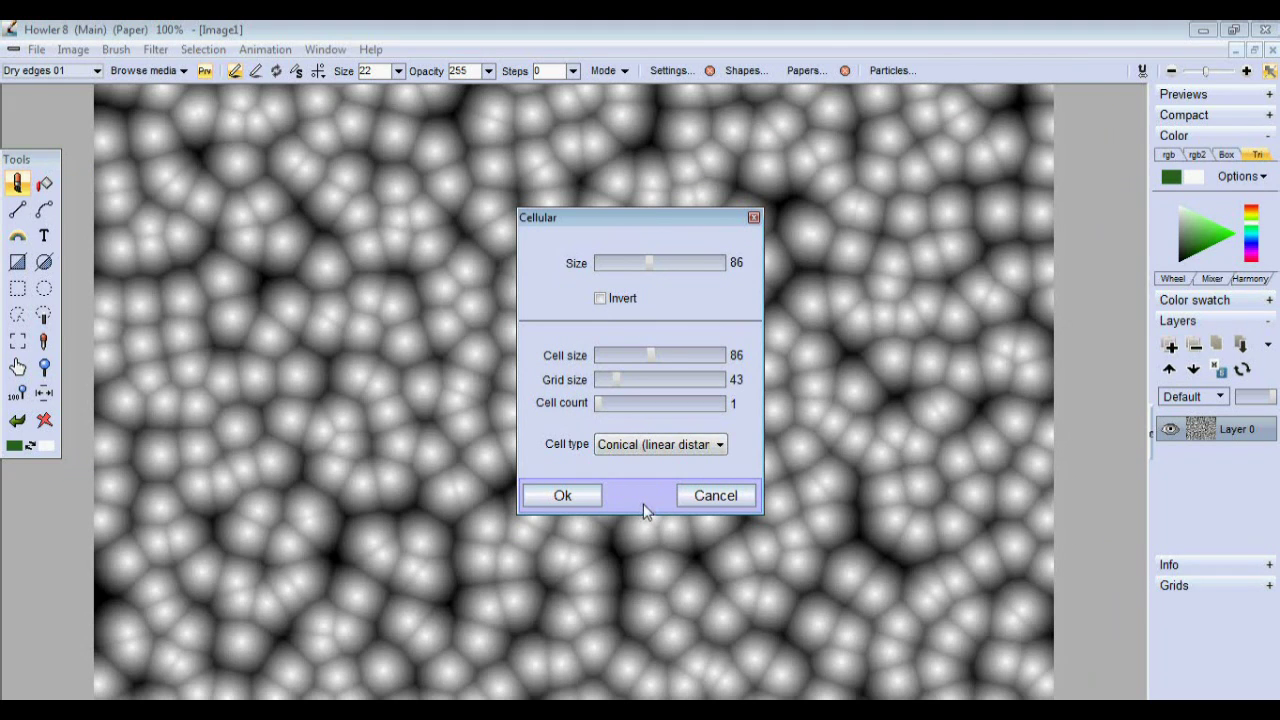
{"action": "left_click", "coordinate": [650, 446]}
{"action": "left_click", "coordinate": [658, 479]}
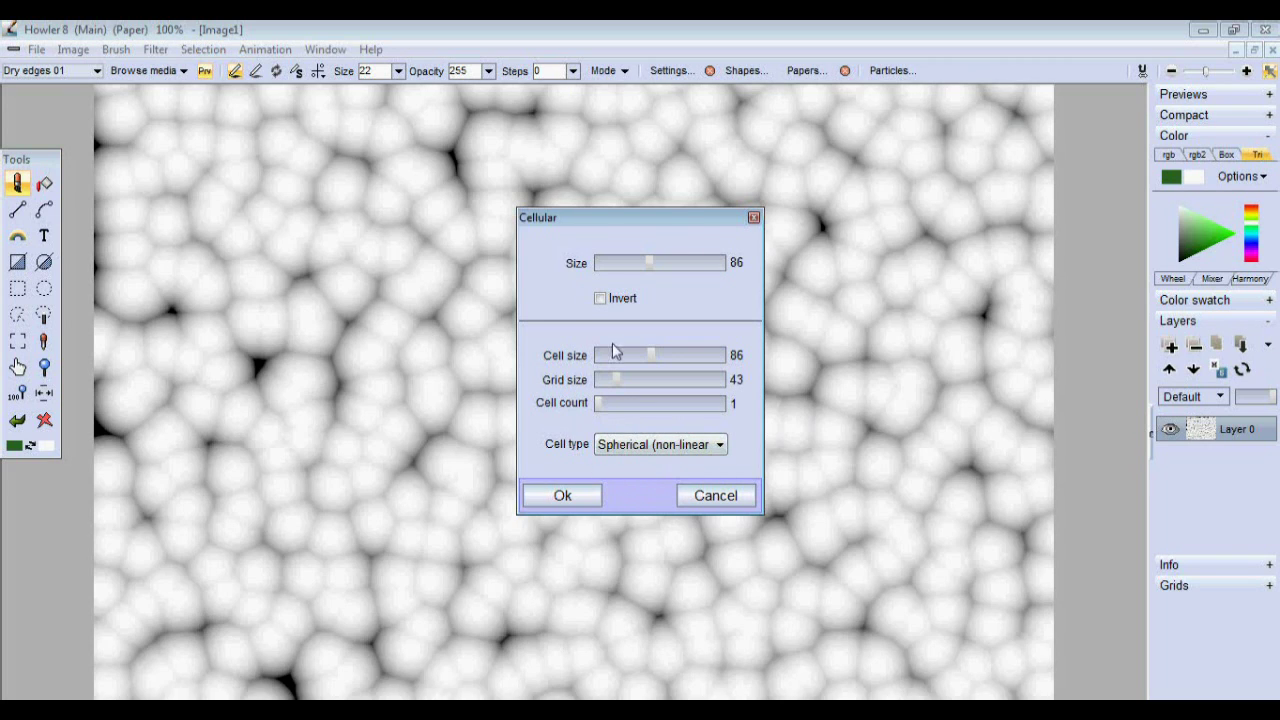
{"action": "left_click_drag", "start_coordinate": [651, 264], "coordinate": [689, 264]}
{"action": "left_click", "coordinate": [563, 492]}
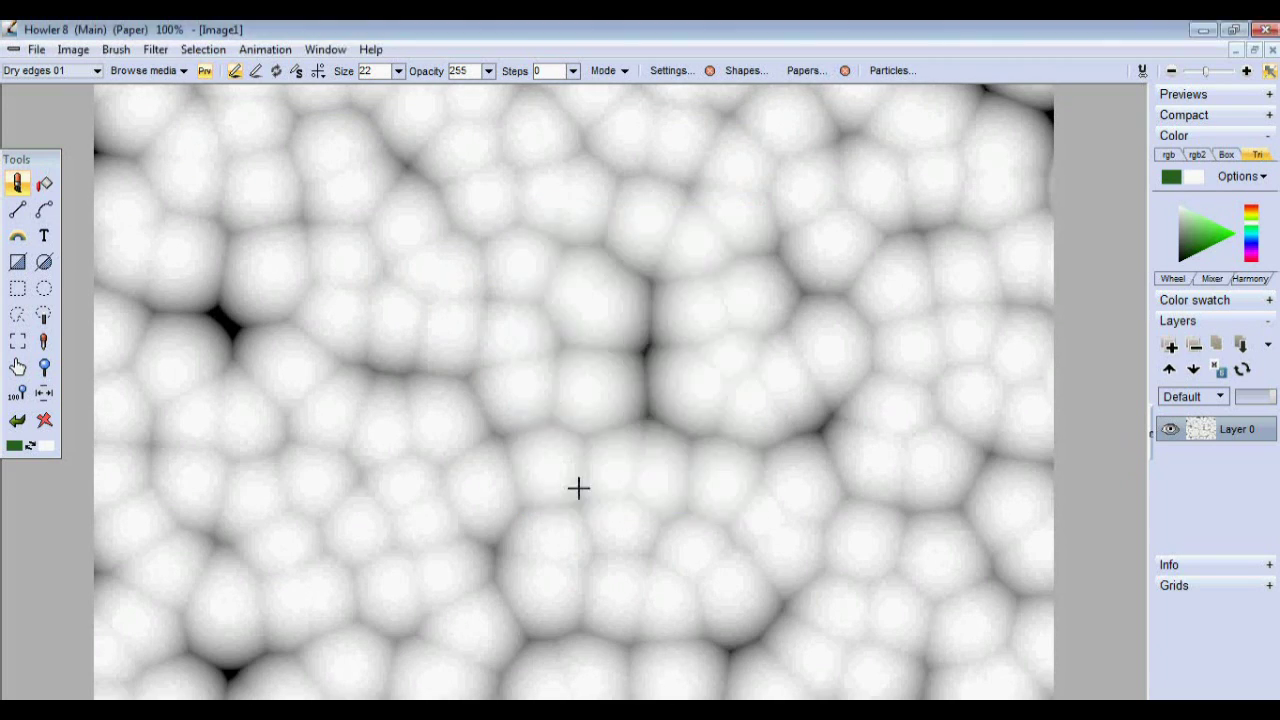
- Preview lighting on the cells from the upper left, with stronger specular and slightly lower texture height
{"action": "left_click", "coordinate": [156, 54]}
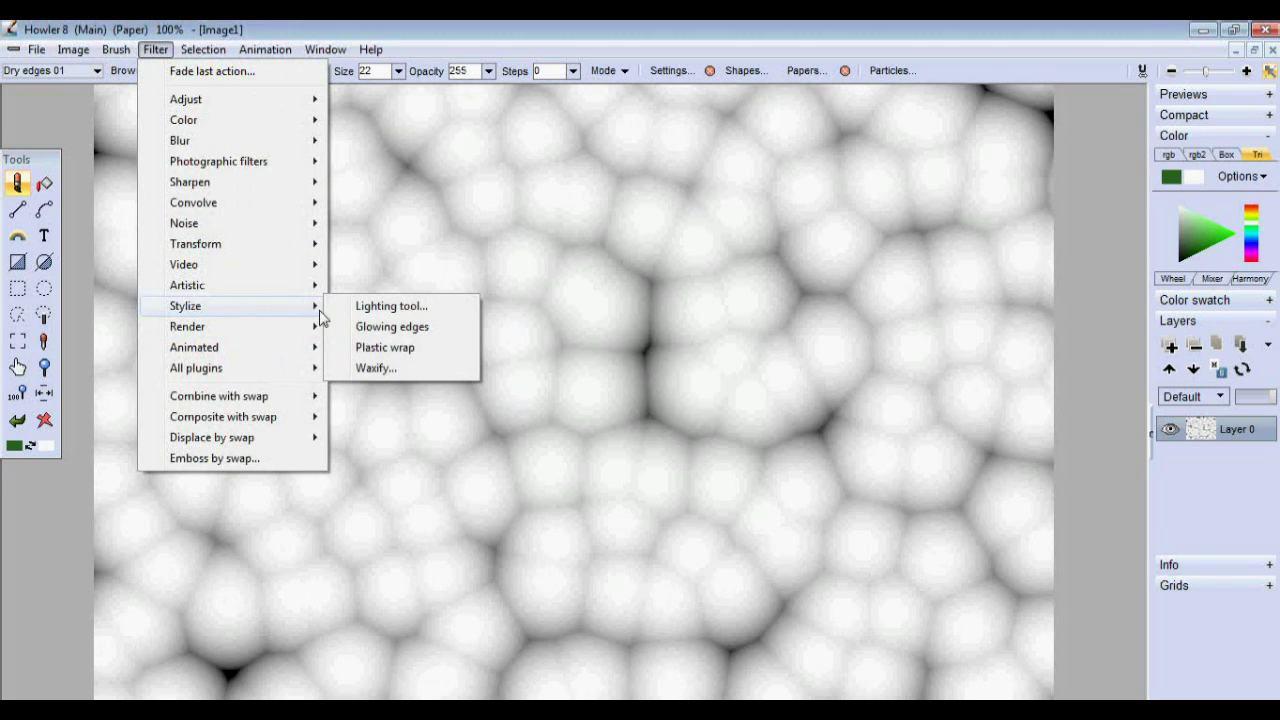
{"action": "left_click", "coordinate": [380, 307]}
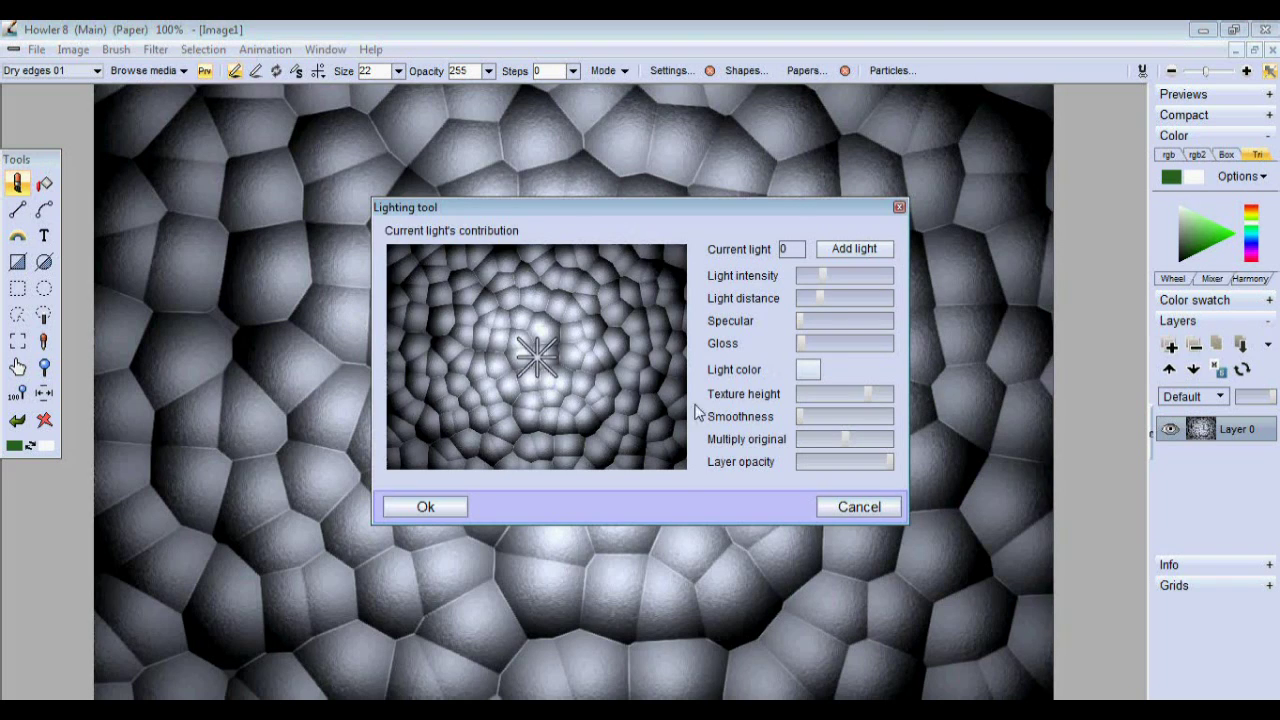
{"action": "left_click_drag", "start_coordinate": [504, 211], "coordinate": [394, 231]}
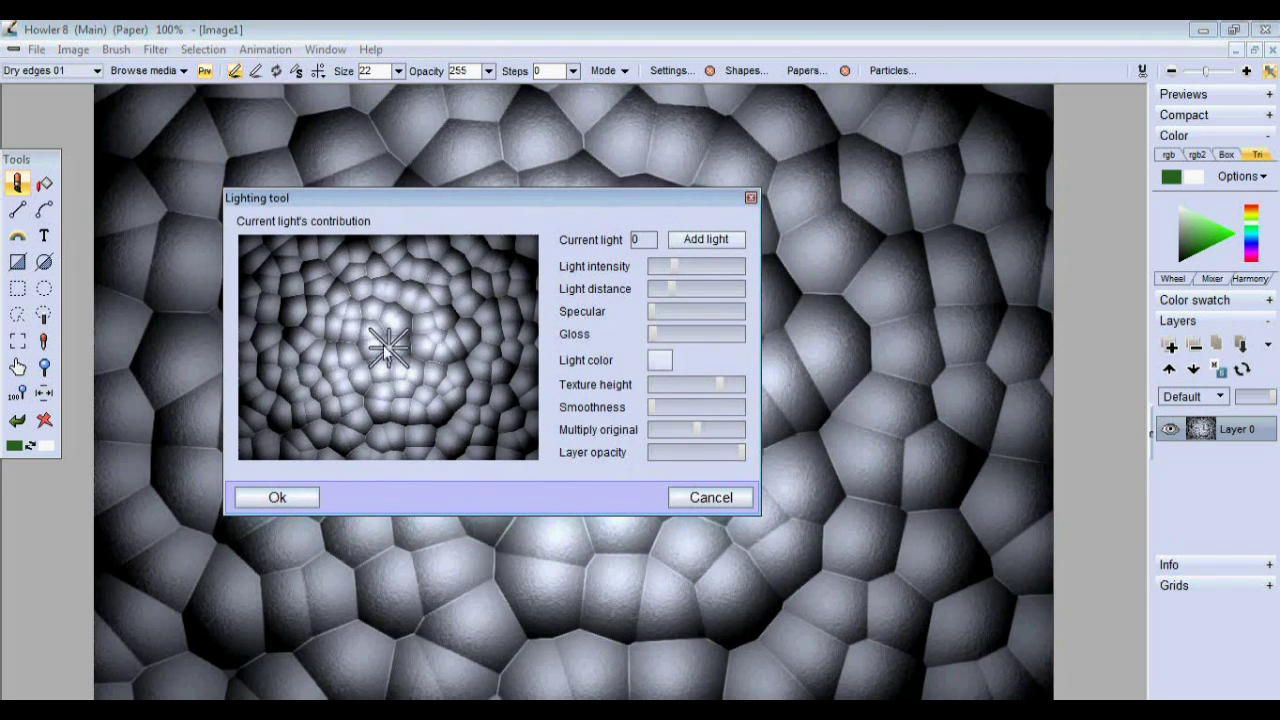
{"action": "mouse_move", "coordinate": [385, 350]}
{"action": "left_mouse_down"}
{"action": "mouse_move", "coordinate": [288, 253]}
{"action": "mouse_move", "coordinate": [280, 268]}
{"action": "mouse_move", "coordinate": [394, 251]}
{"action": "mouse_move", "coordinate": [283, 334]}
{"action": "mouse_move", "coordinate": [289, 277]}
{"action": "mouse_move", "coordinate": [307, 292]}
{"action": "left_mouse_up"}
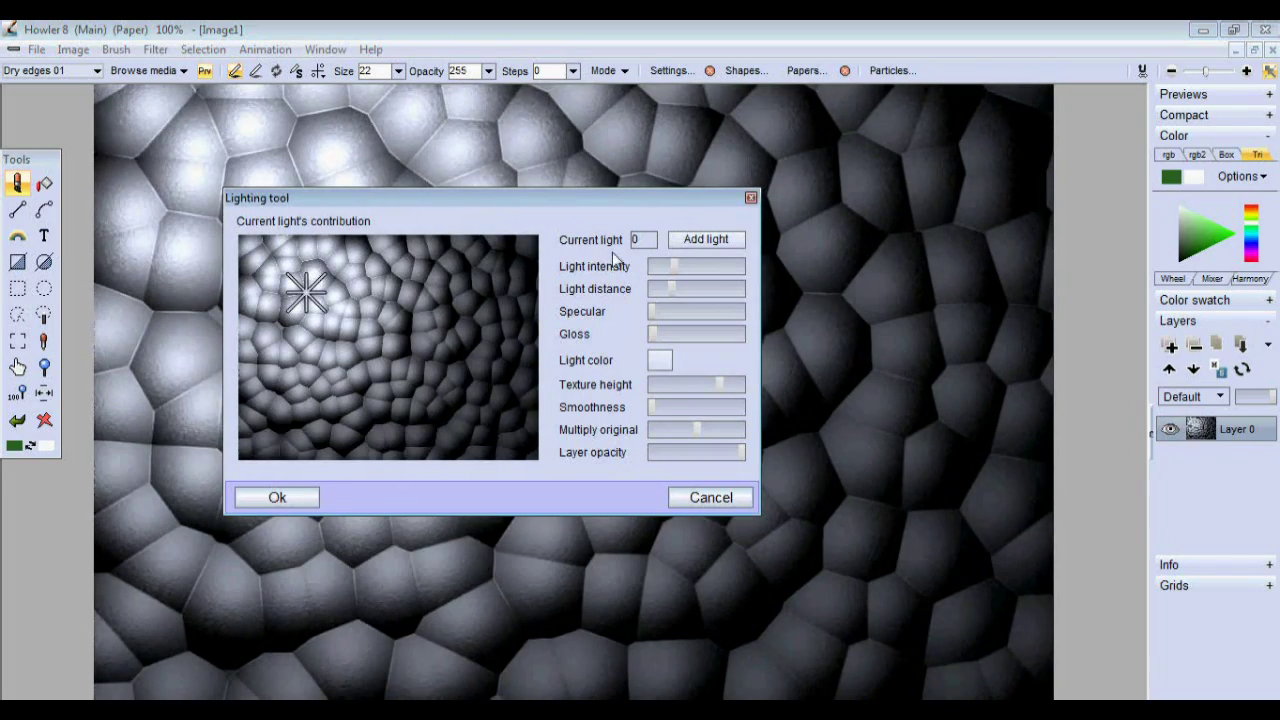
{"action": "mouse_move", "coordinate": [444, 277]}
{"action": "left_mouse_down"}
{"action": "mouse_move", "coordinate": [500, 277]}
{"action": "mouse_move", "coordinate": [509, 366]}
{"action": "mouse_move", "coordinate": [343, 382]}
{"action": "mouse_move", "coordinate": [313, 425]}
{"action": "mouse_move", "coordinate": [314, 286]}
{"action": "mouse_move", "coordinate": [362, 278]}
{"action": "mouse_move", "coordinate": [305, 285]}
{"action": "left_mouse_up"}
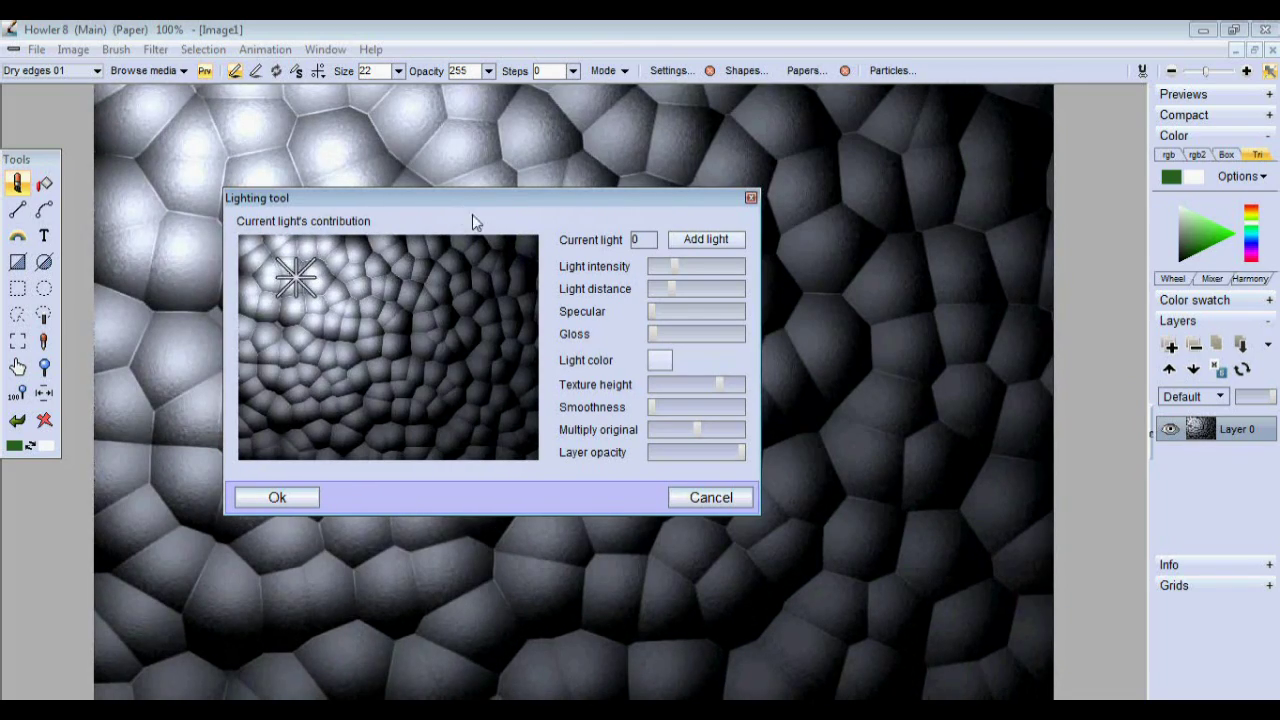
{"action": "left_click_drag", "start_coordinate": [484, 209], "coordinate": [534, 250]}
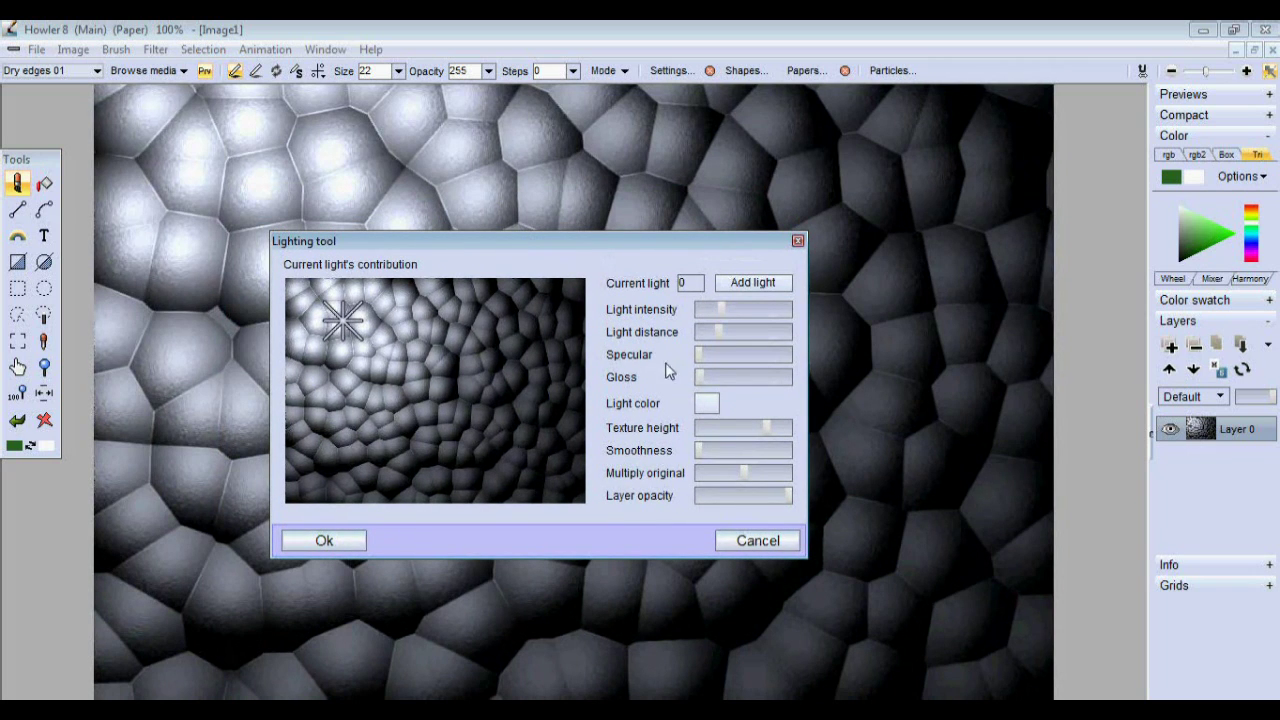
{"action": "left_click_drag", "start_coordinate": [701, 356], "coordinate": [736, 357]}
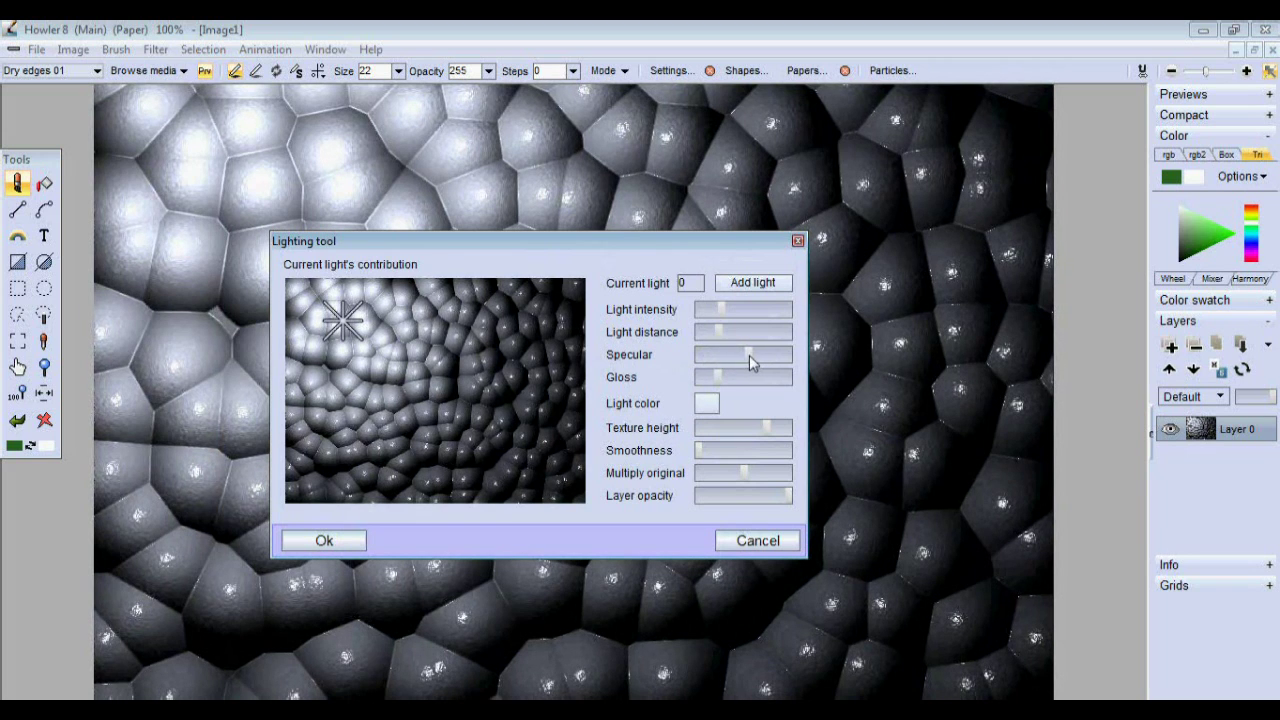
{"action": "left_click_drag", "start_coordinate": [623, 245], "coordinate": [518, 261]}
{"action": "left_click_drag", "start_coordinate": [620, 456], "coordinate": [598, 452]}
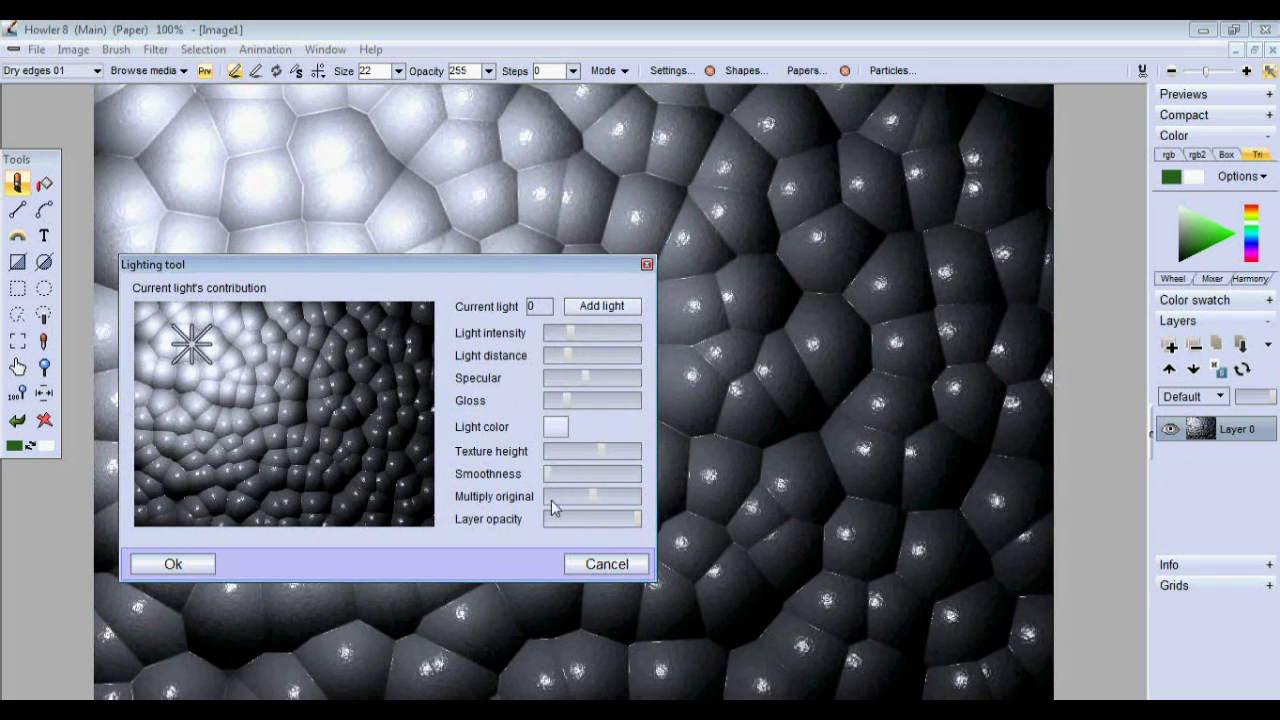
- Tune the lighting's original-image blending, settling on a reduced amount
{"action": "left_click_drag", "start_coordinate": [592, 499], "coordinate": [632, 500]}
{"action": "left_click_drag", "start_coordinate": [490, 268], "coordinate": [662, 212]}
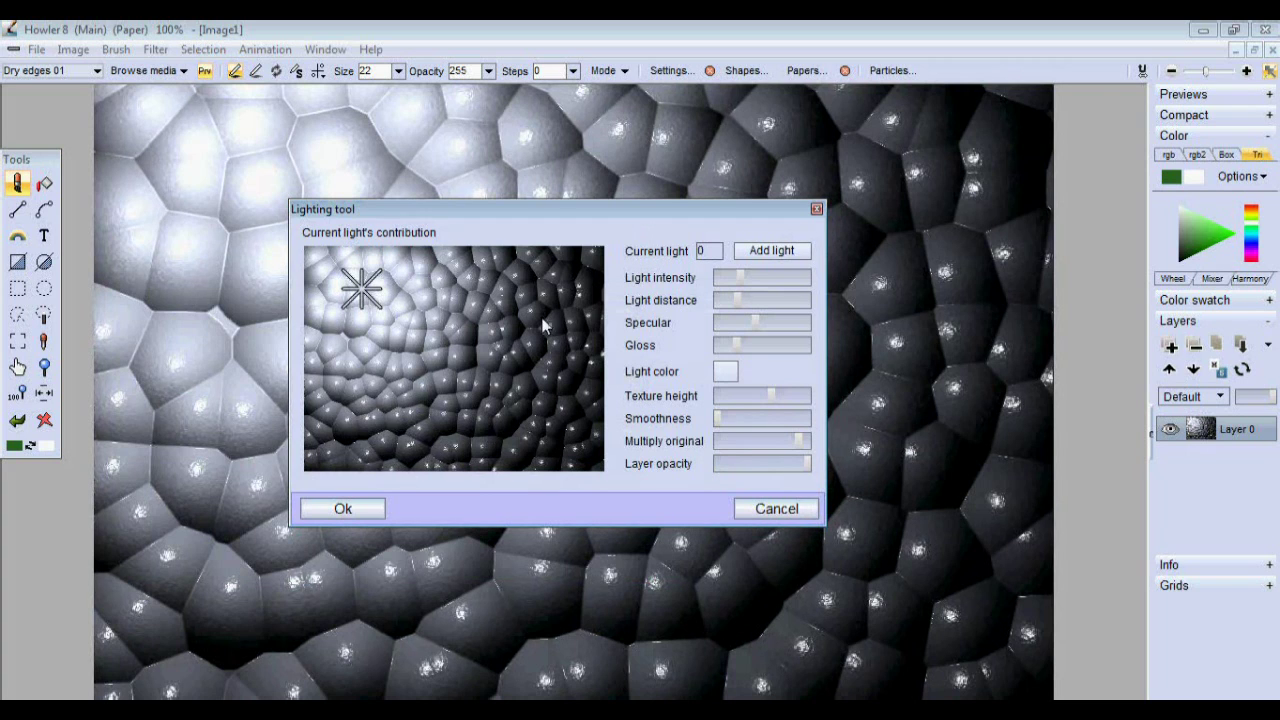
{"action": "left_click_drag", "start_coordinate": [798, 442], "coordinate": [723, 440]}
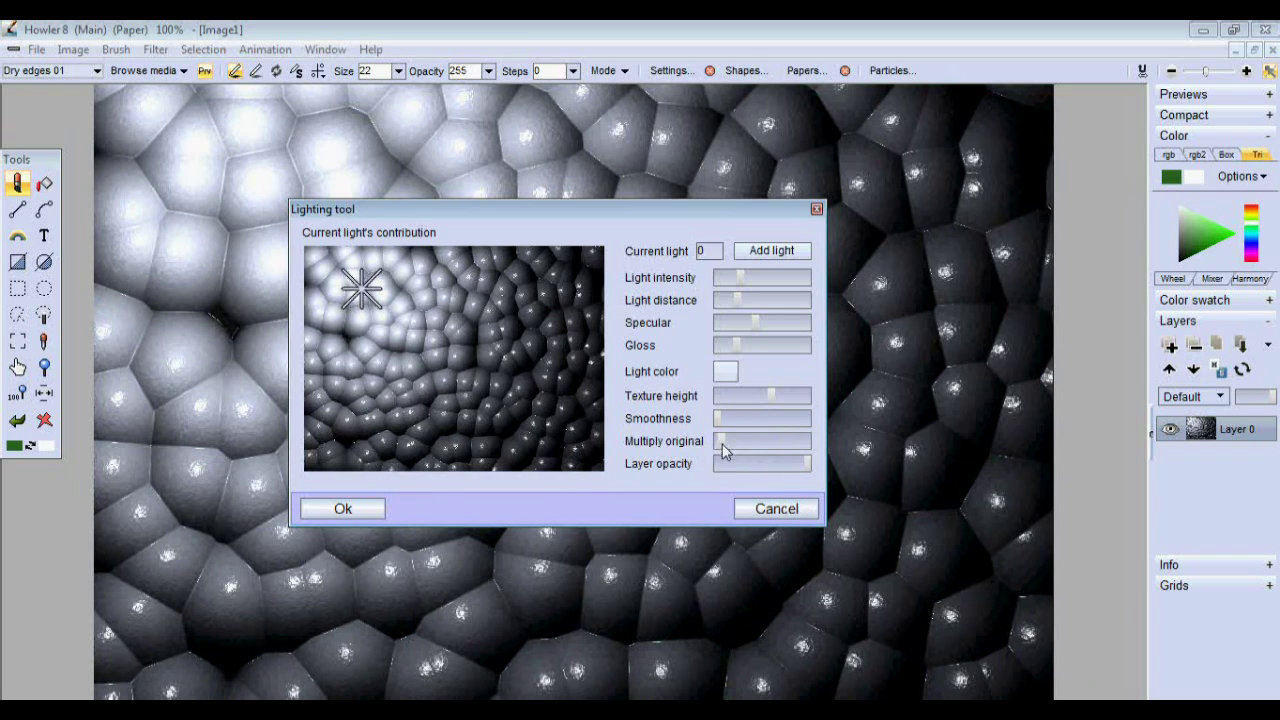
{"action": "mouse_move", "coordinate": [722, 444]}
{"action": "left_mouse_down"}
{"action": "mouse_move", "coordinate": [779, 440]}
{"action": "mouse_move", "coordinate": [720, 446]}
{"action": "left_mouse_up"}
{"action": "mouse_move", "coordinate": [722, 444]}
{"action": "left_mouse_down"}
{"action": "mouse_move", "coordinate": [760, 432]}
{"action": "mouse_move", "coordinate": [727, 442]}
{"action": "left_mouse_up"}
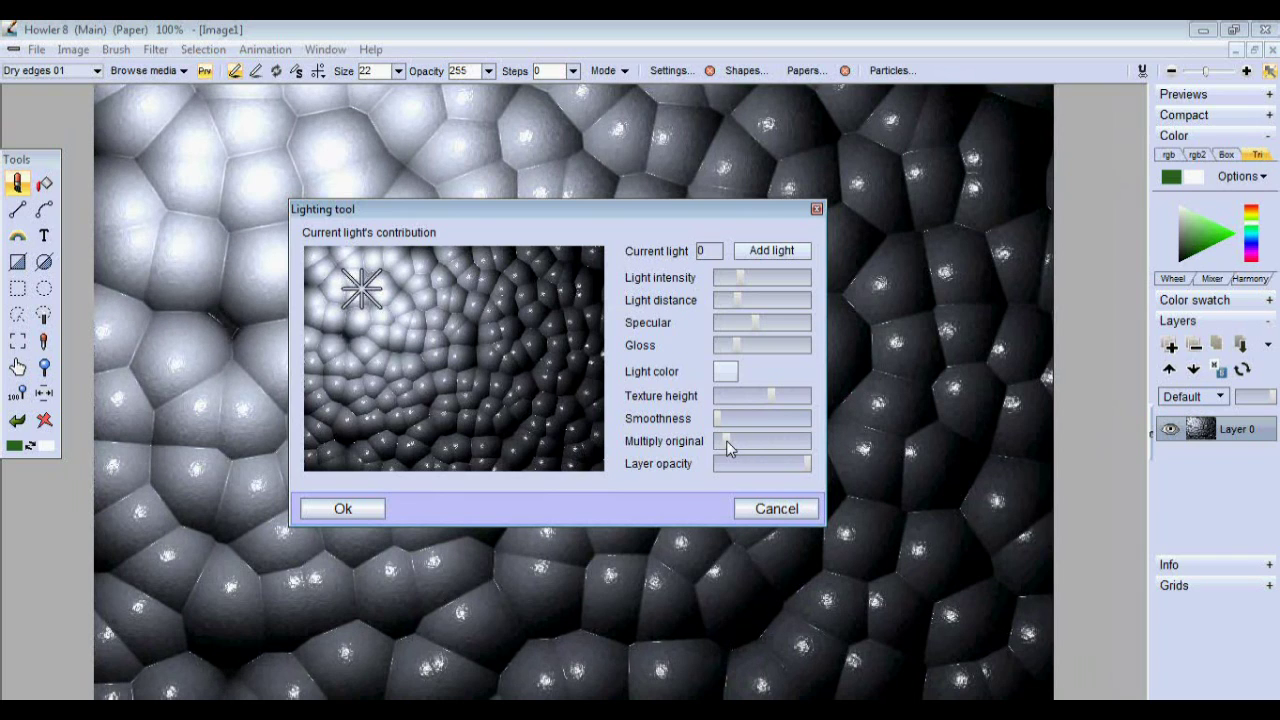
{"action": "mouse_move", "coordinate": [727, 441]}
{"action": "left_mouse_down"}
{"action": "mouse_move", "coordinate": [764, 442]}
{"action": "mouse_move", "coordinate": [724, 442]}
{"action": "left_mouse_up"}
- Flatten the cell bump texture slightly and push the light farther for small sharp highlights
{"action": "left_click_drag", "start_coordinate": [706, 217], "coordinate": [875, 181]}
{"action": "mouse_move", "coordinate": [940, 359]}
{"action": "left_mouse_down"}
{"action": "mouse_move", "coordinate": [908, 363]}
{"action": "mouse_move", "coordinate": [960, 362]}
{"action": "left_mouse_up"}
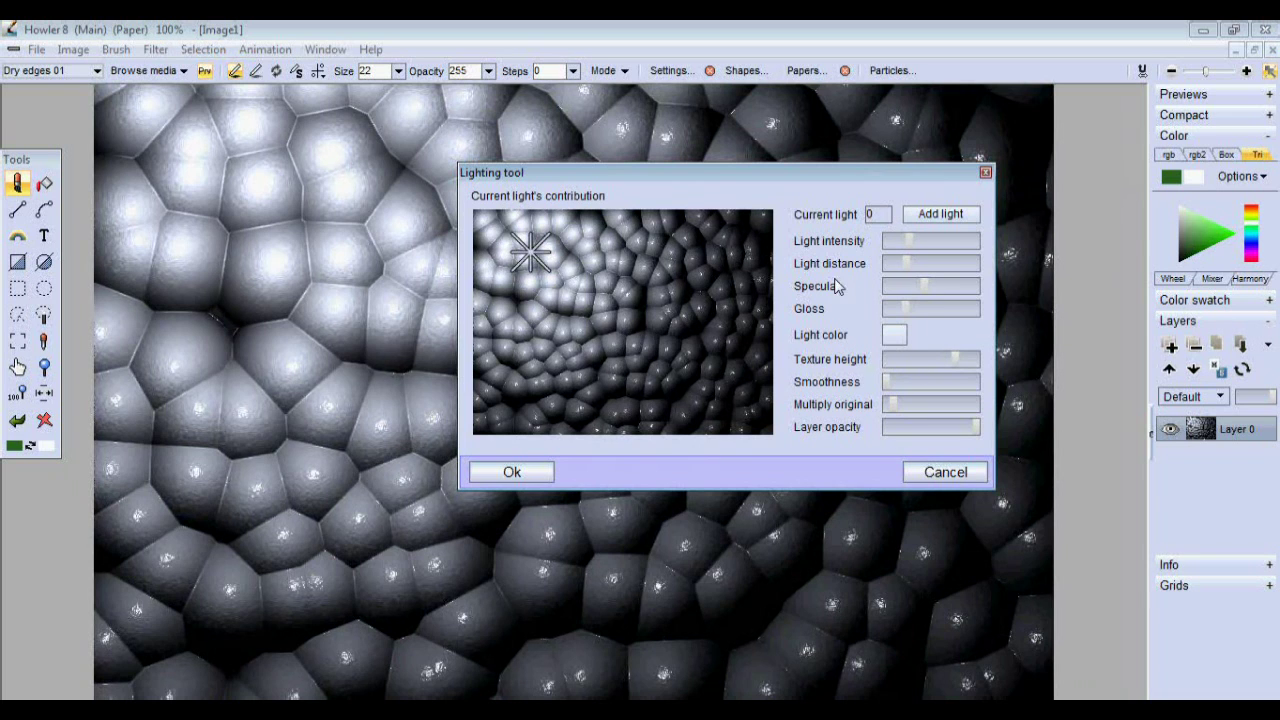
{"action": "left_click_drag", "start_coordinate": [955, 359], "coordinate": [906, 360]}
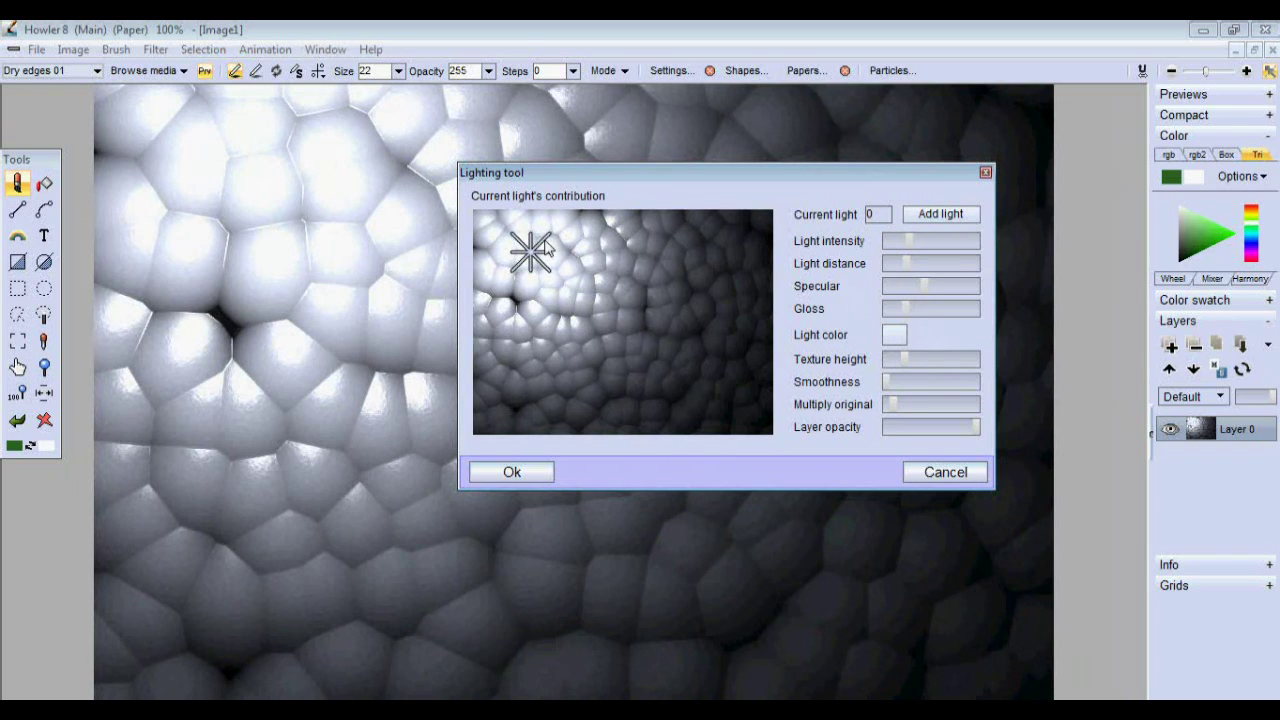
{"action": "left_click_drag", "start_coordinate": [904, 360], "coordinate": [915, 359]}
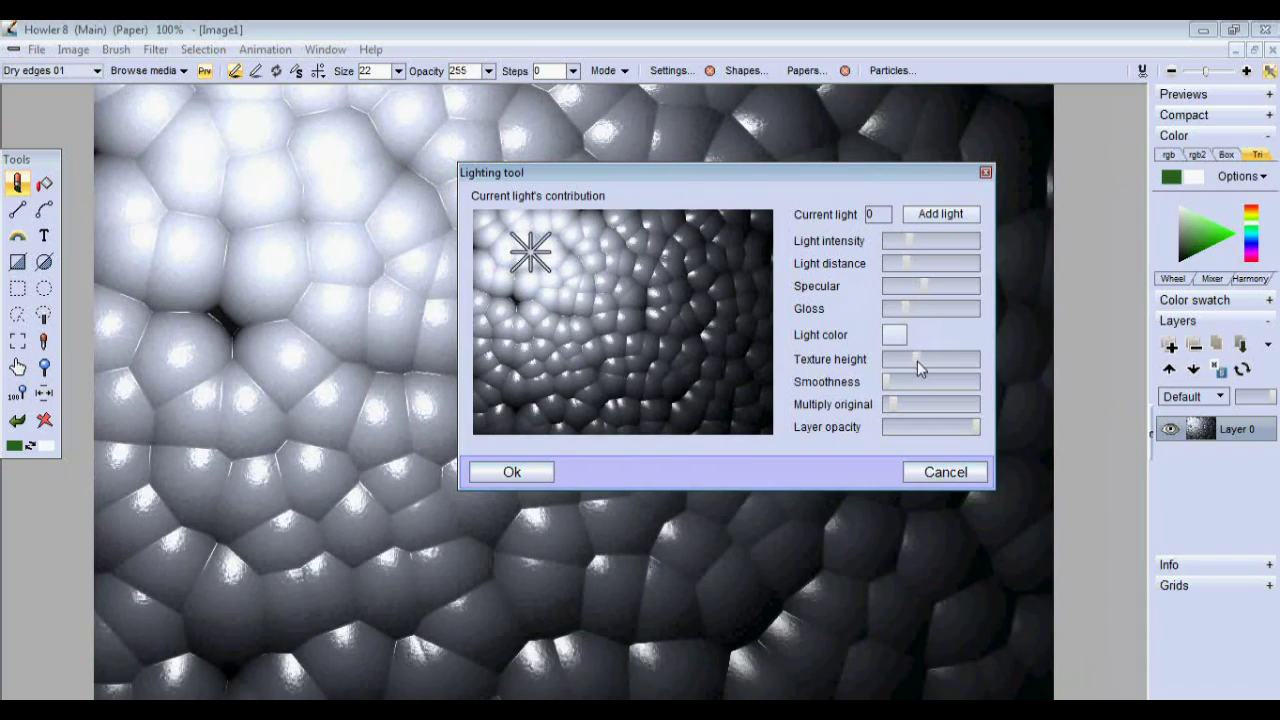
{"action": "mouse_move", "coordinate": [907, 265]}
{"action": "left_mouse_down"}
{"action": "mouse_move", "coordinate": [943, 266]}
{"action": "mouse_move", "coordinate": [904, 272]}
{"action": "mouse_move", "coordinate": [919, 269]}
{"action": "left_mouse_up"}
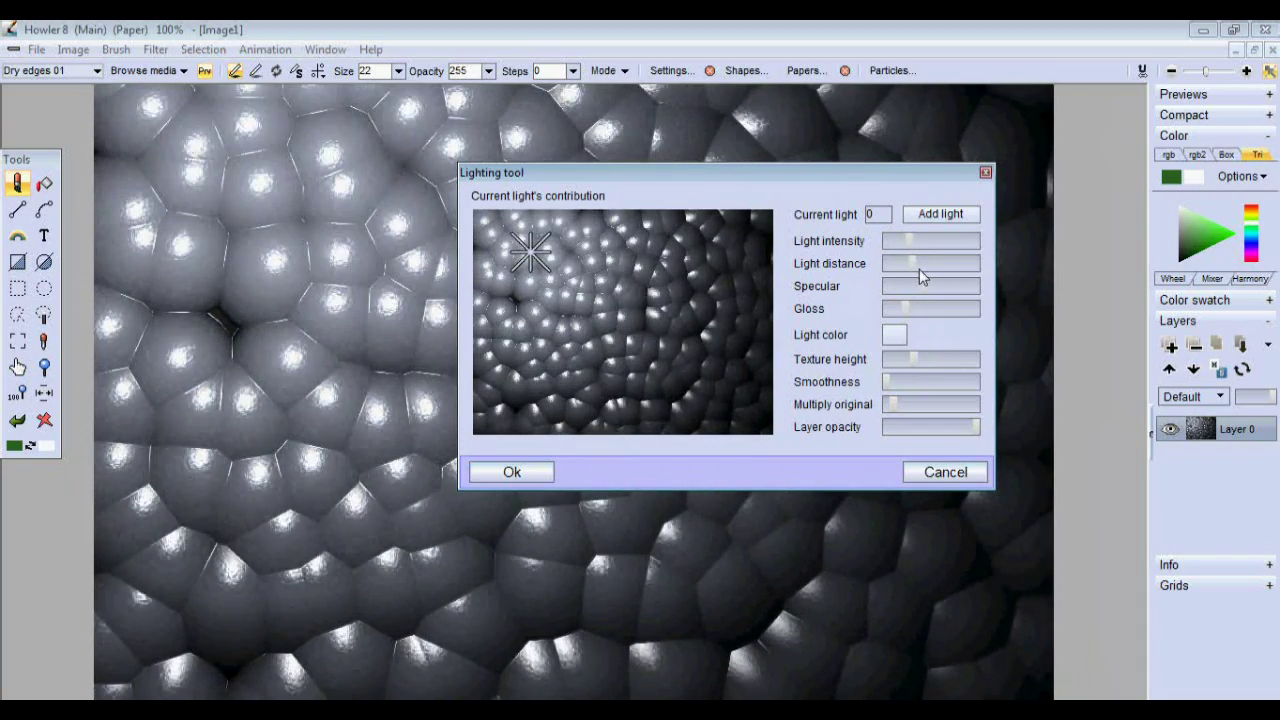
{"action": "left_click", "coordinate": [892, 335]}
- Make the light orange-brown and brighter, keeping it at the upper left
{"action": "left_click", "coordinate": [701, 301]}
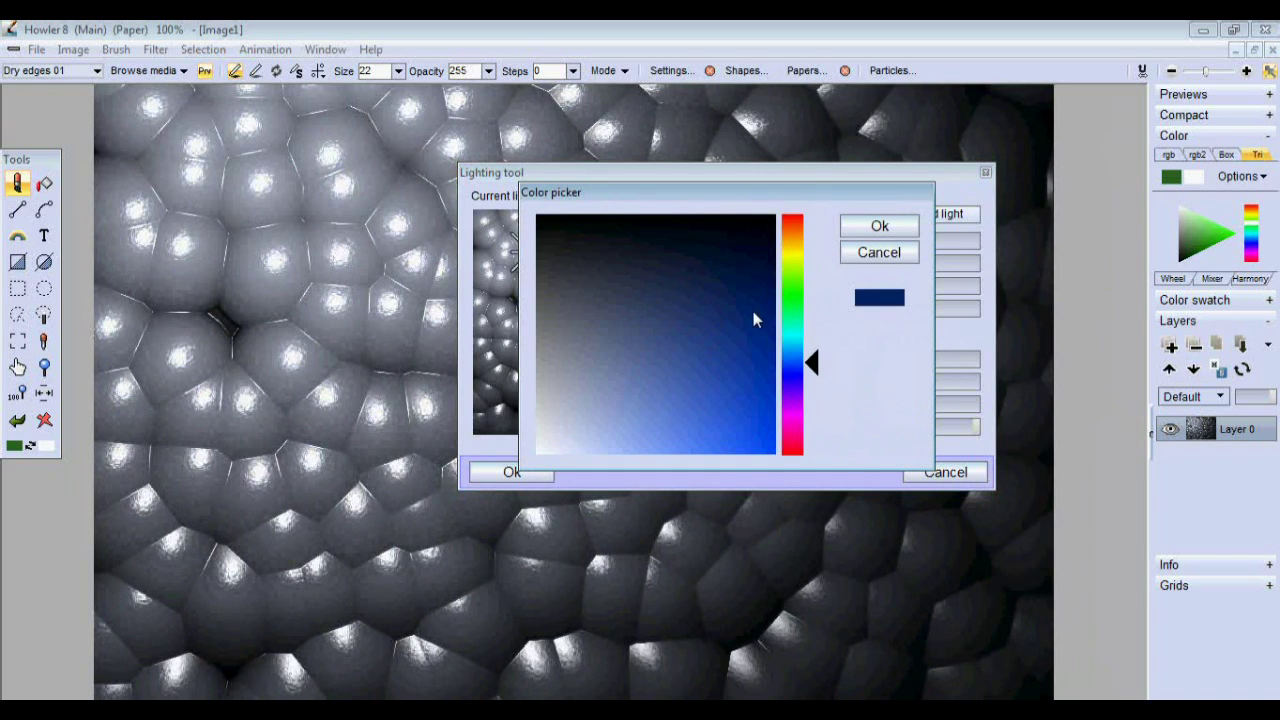
{"action": "left_click", "coordinate": [795, 232]}
{"action": "left_click", "coordinate": [859, 229]}
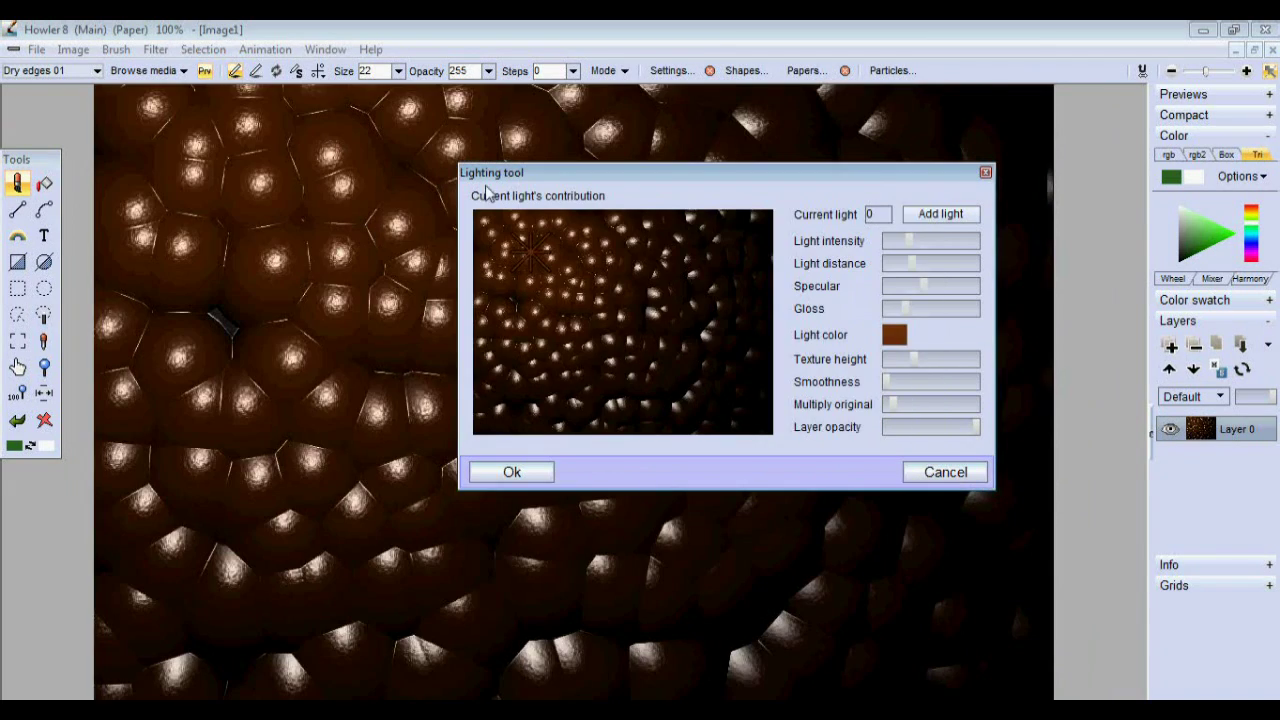
{"action": "left_click_drag", "start_coordinate": [909, 263], "coordinate": [908, 257]}
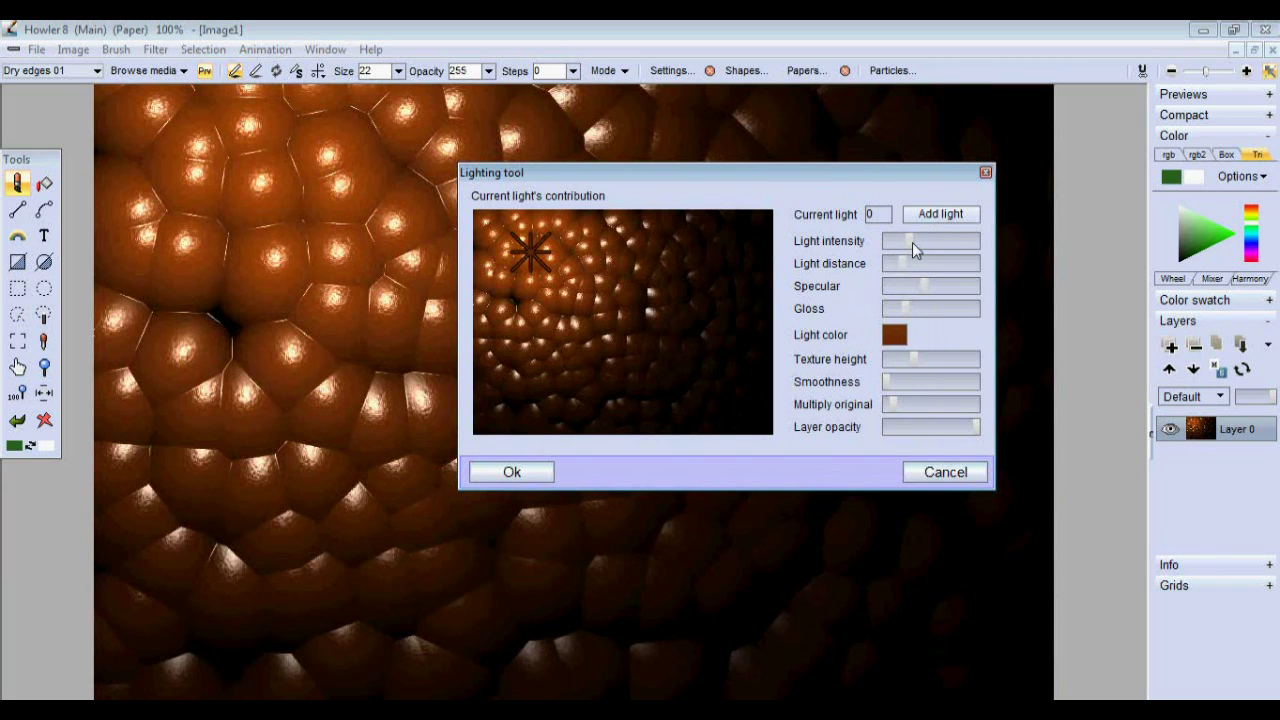
{"action": "left_click_drag", "start_coordinate": [912, 242], "coordinate": [917, 257]}
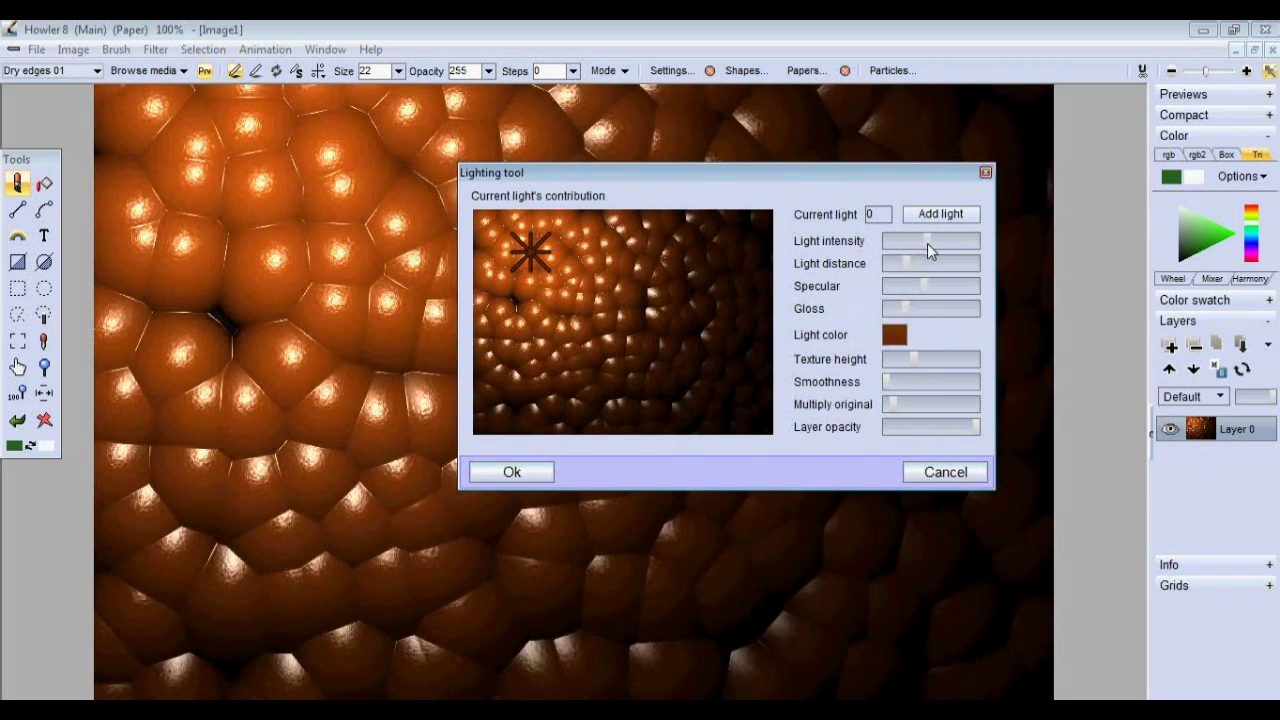
{"action": "left_click", "coordinate": [624, 292]}
{"action": "left_click", "coordinate": [497, 232]}
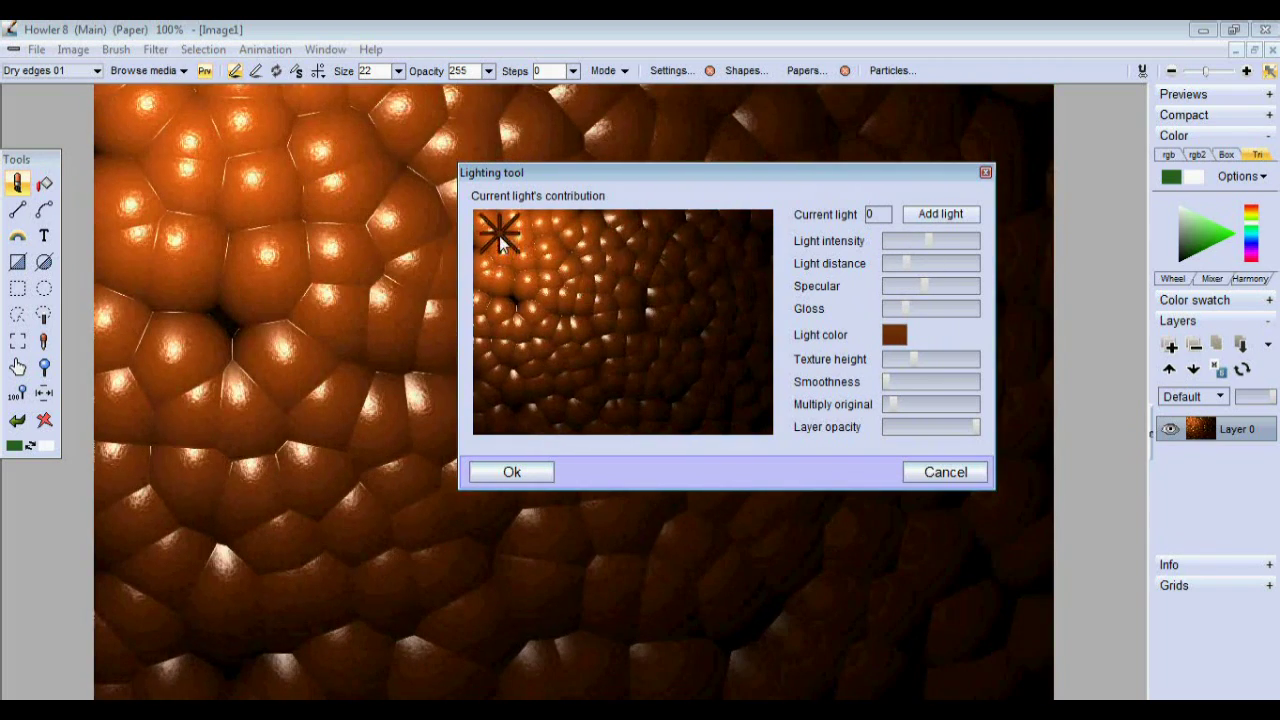
- Add a second light at the lower right with softer specular highlights and apply the lighting
{"action": "left_click", "coordinate": [926, 220]}
{"action": "left_click", "coordinate": [722, 383]}
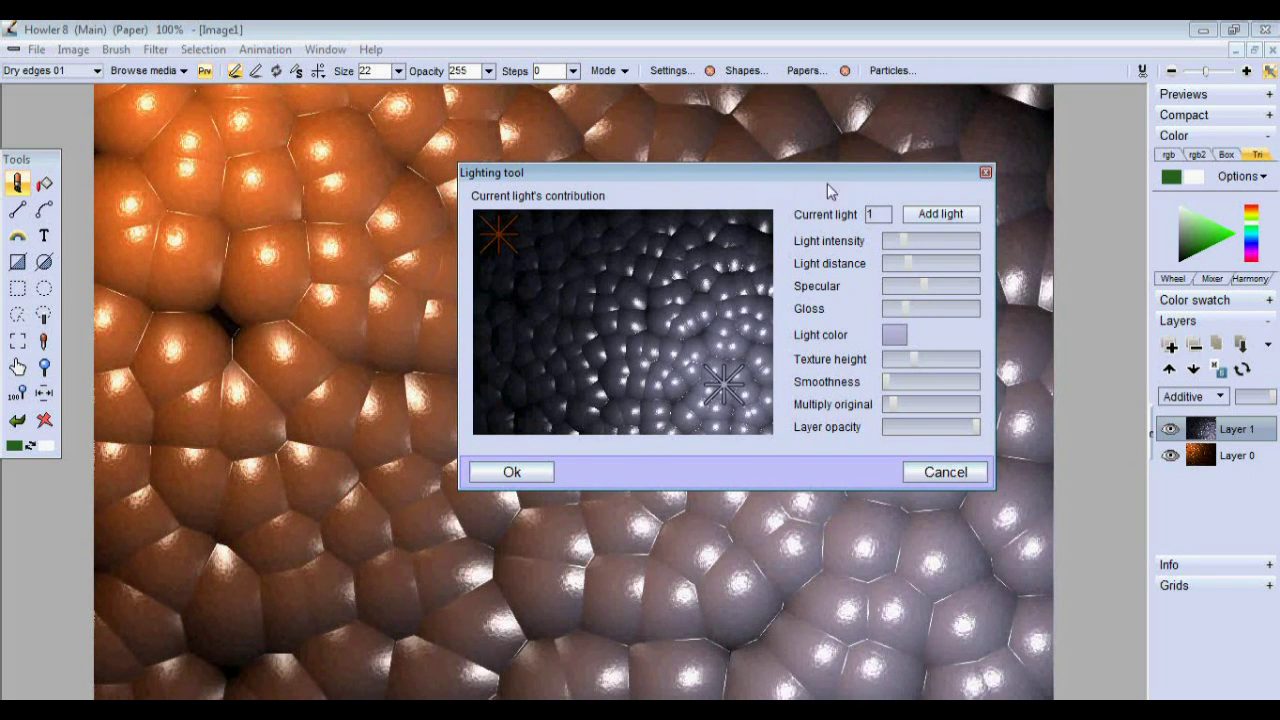
{"action": "left_click_drag", "start_coordinate": [827, 183], "coordinate": [455, 377]}
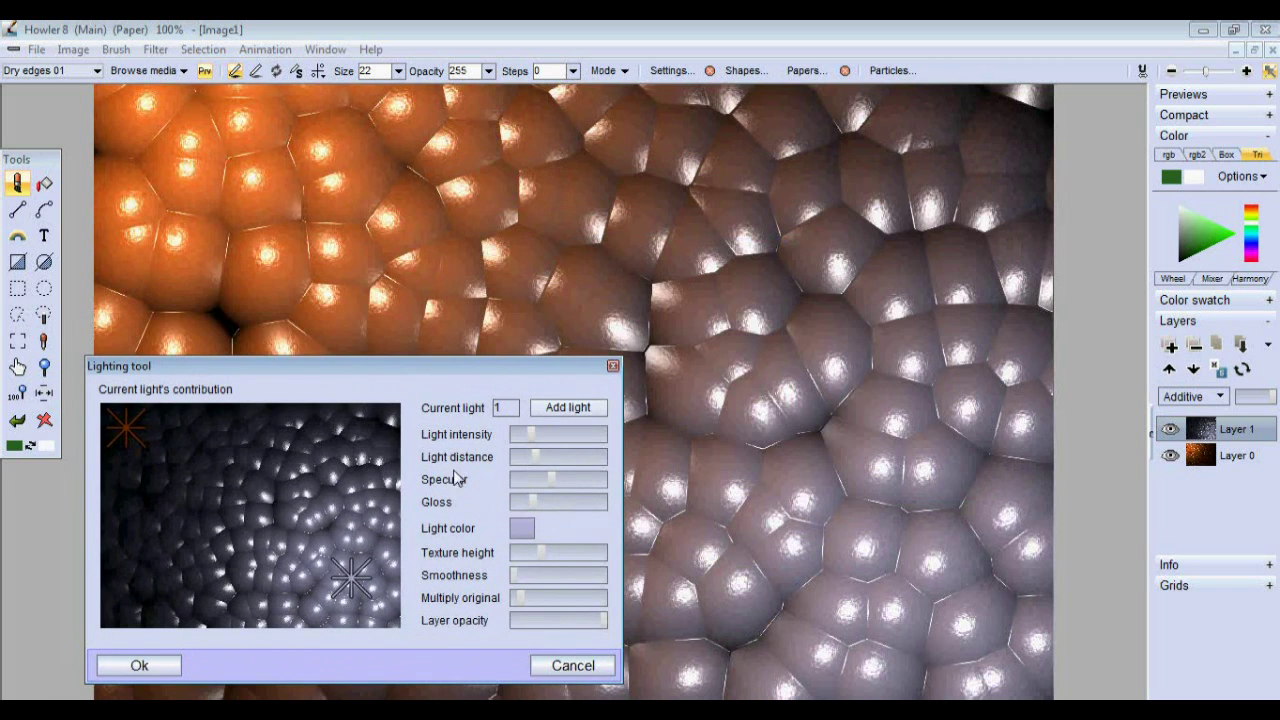
{"action": "left_click_drag", "start_coordinate": [552, 477], "coordinate": [521, 482]}
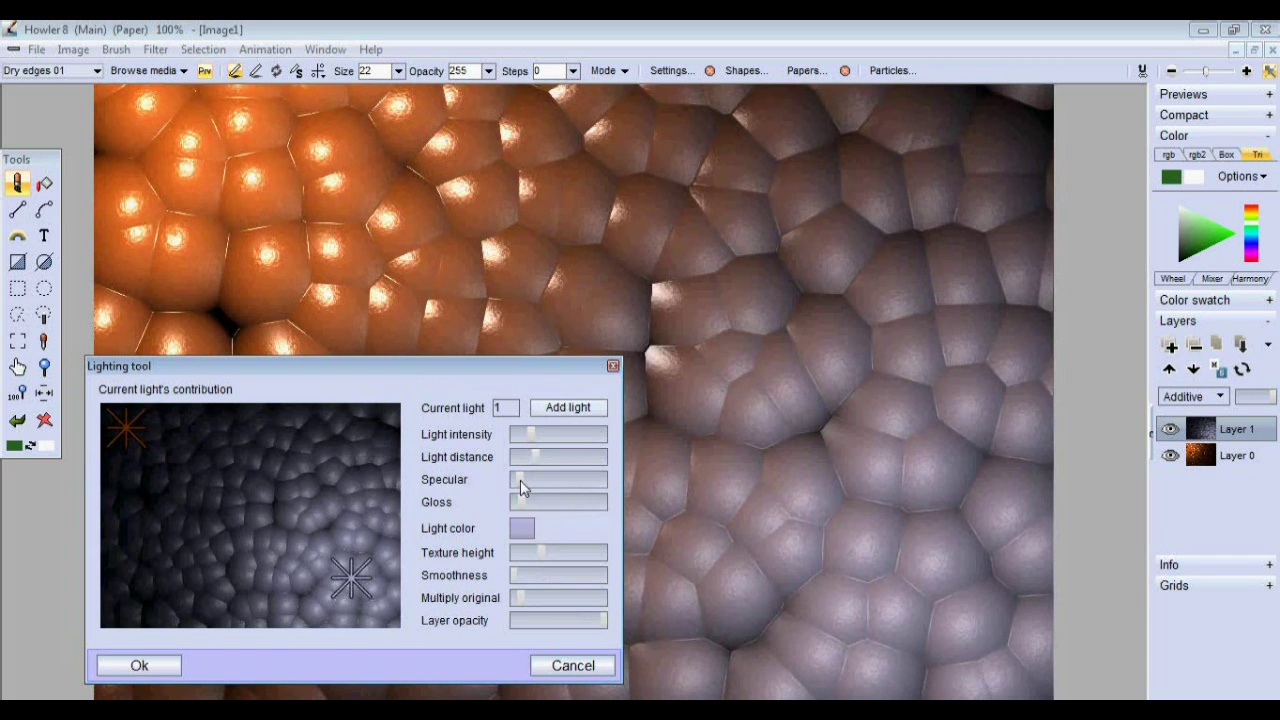
{"action": "left_click_drag", "start_coordinate": [523, 371], "coordinate": [787, 241]}
{"action": "left_click", "coordinate": [402, 537]}
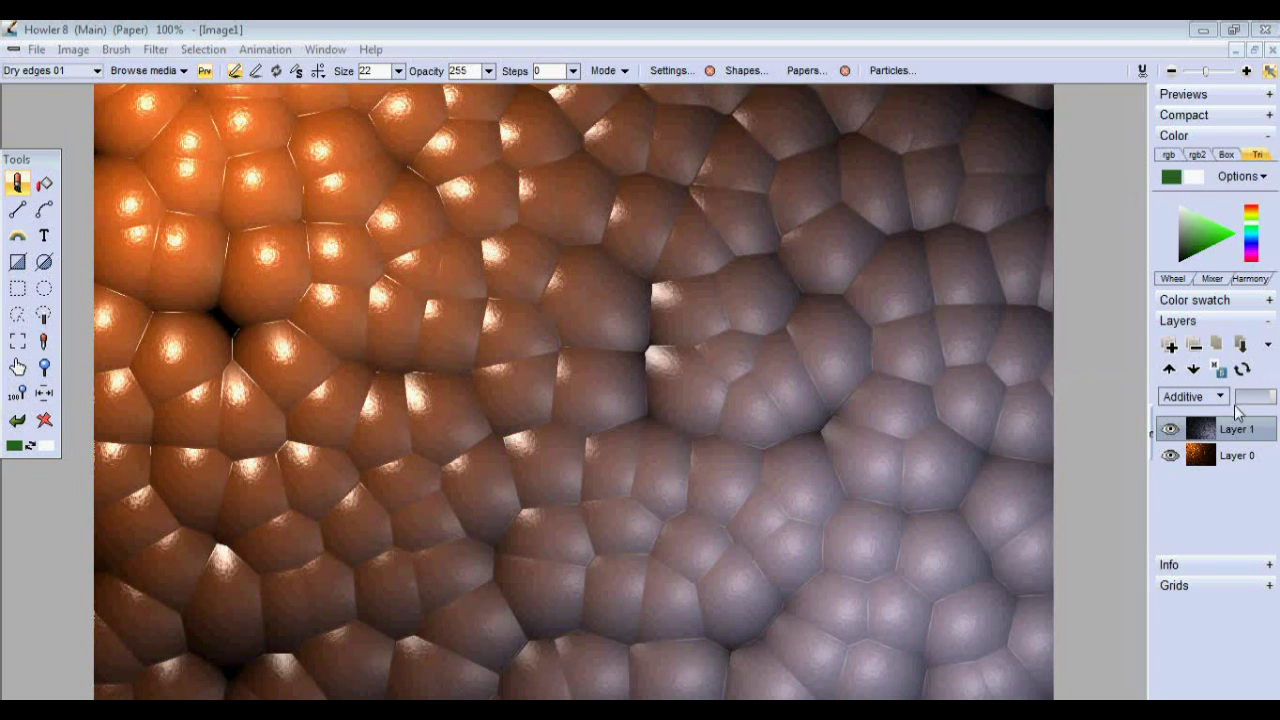
- Merge all layers into one after testing Layer 1 opacity, then clear the canvas to white
{"action": "mouse_move", "coordinate": [1268, 399]}
{"action": "left_mouse_down"}
{"action": "mouse_move", "coordinate": [1242, 402]}
{"action": "mouse_move", "coordinate": [1266, 415]}
{"action": "mouse_move", "coordinate": [1242, 406]}
{"action": "mouse_move", "coordinate": [1268, 405]}
{"action": "left_mouse_up"}
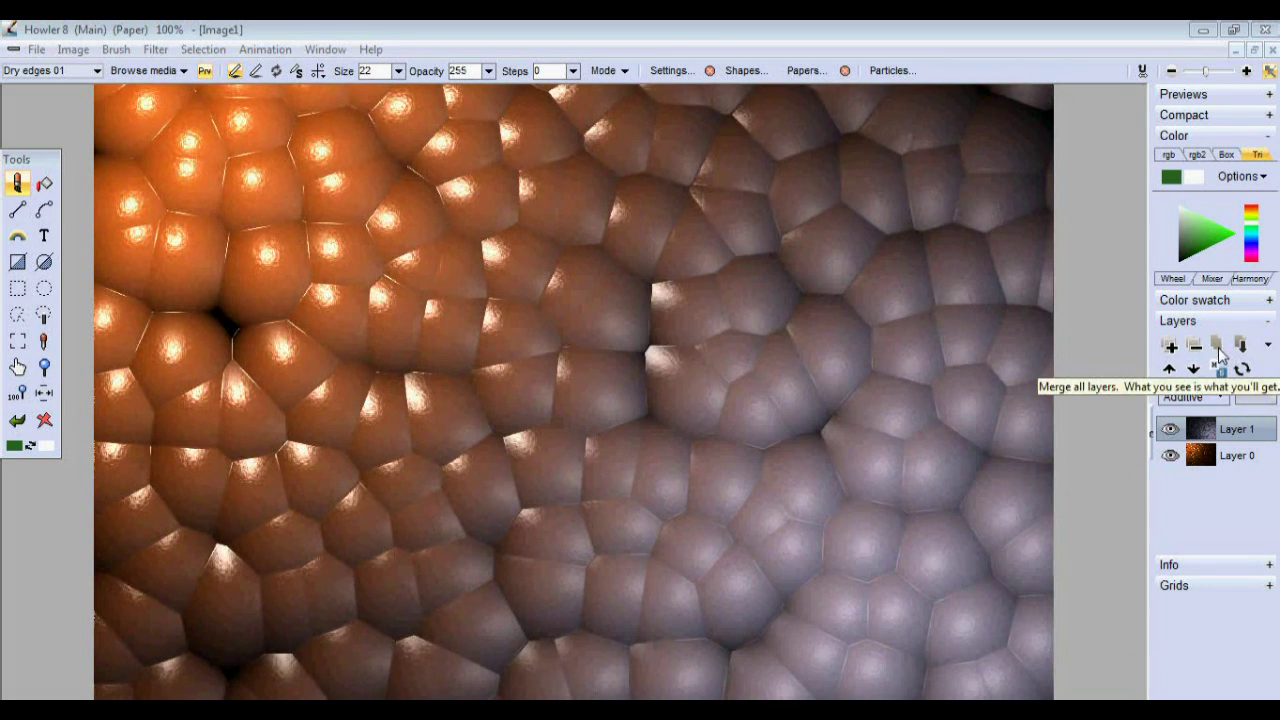
{"action": "left_click", "coordinate": [1217, 346]}
{"action": "left_click", "coordinate": [524, 457]}
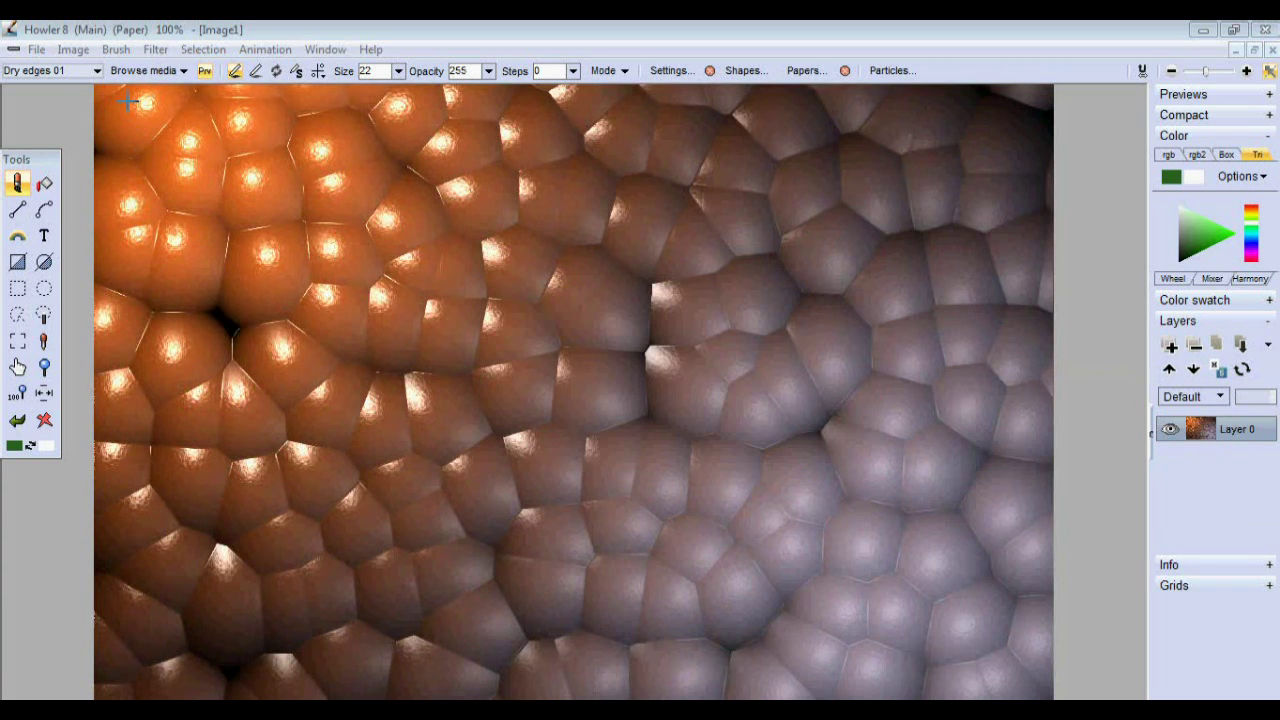
{"action": "left_click", "coordinate": [46, 421]}
- Render grey plasma-noise clouds at scale 7 onto the blank canvas
{"action": "left_click", "coordinate": [156, 49]}
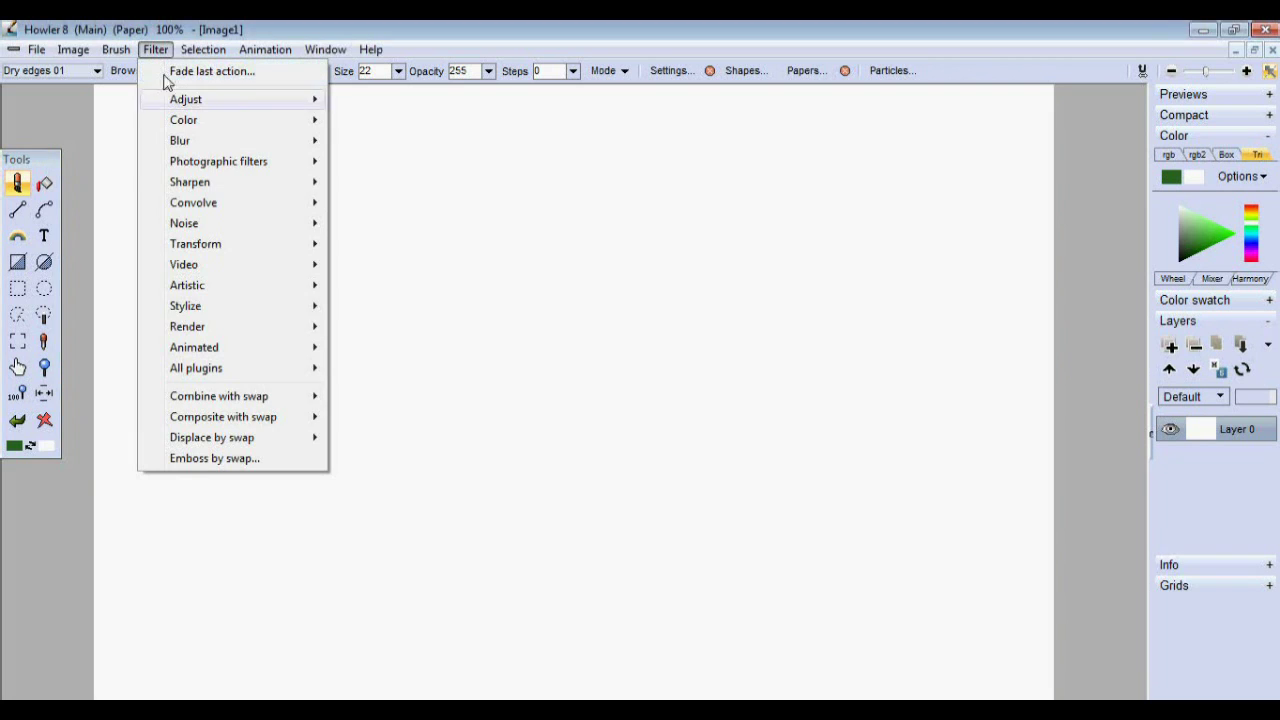
{"action": "mouse_move", "coordinate": [294, 326]}
{"action": "left_click", "coordinate": [355, 327]}
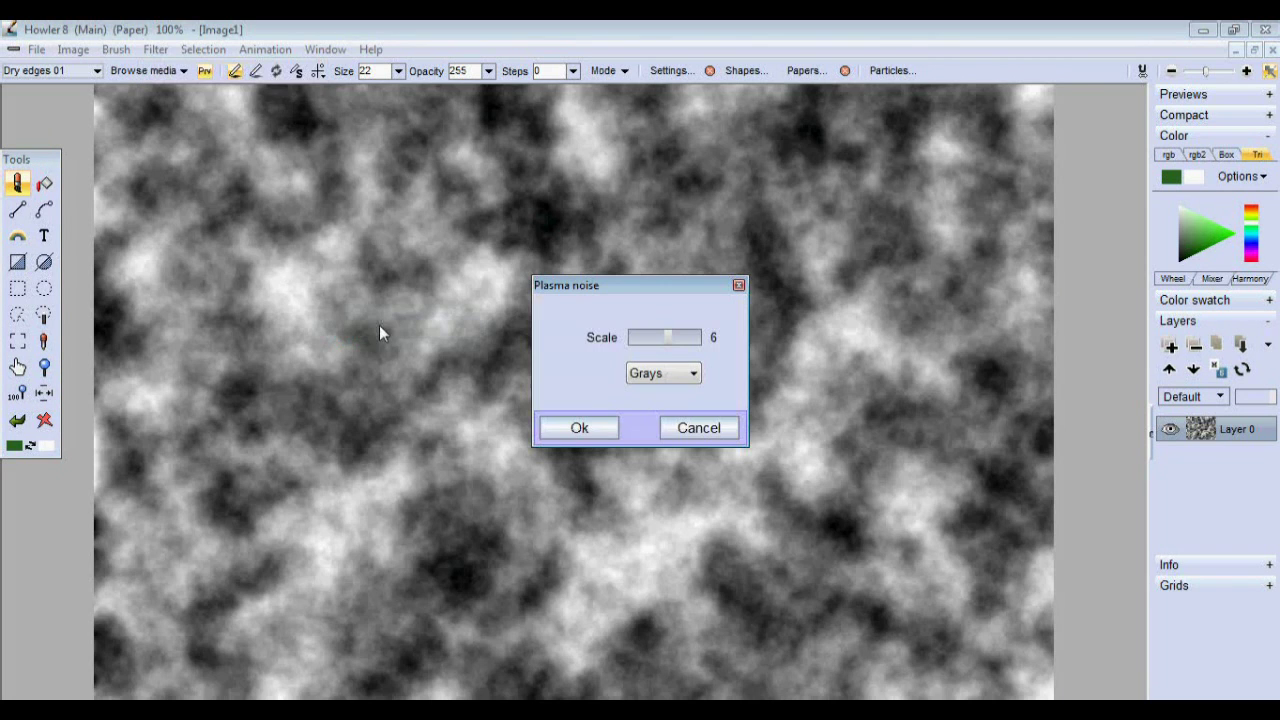
{"action": "left_click_drag", "start_coordinate": [667, 337], "coordinate": [677, 337]}
{"action": "left_click", "coordinate": [600, 421]}
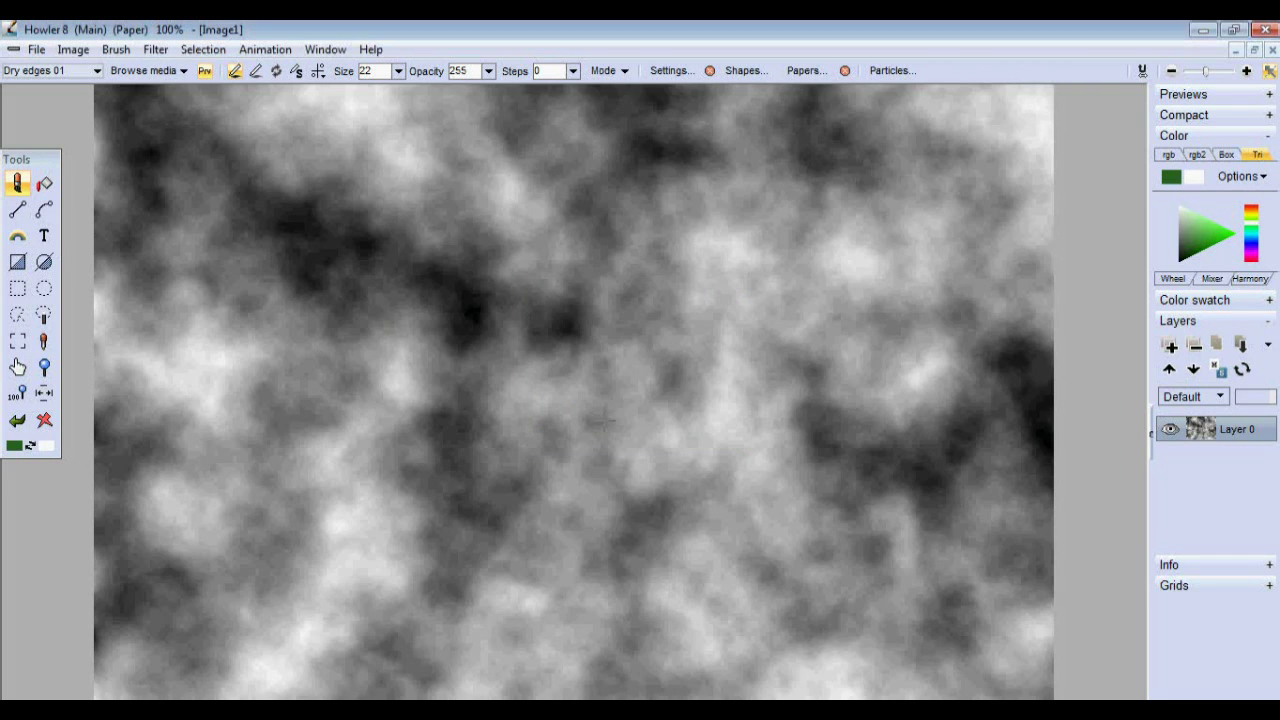
- Preview the clouds as a perspective, shaded 3D terrain coloured from the image, with finer sampling and rotated heading
{"action": "left_click", "coordinate": [156, 49]}
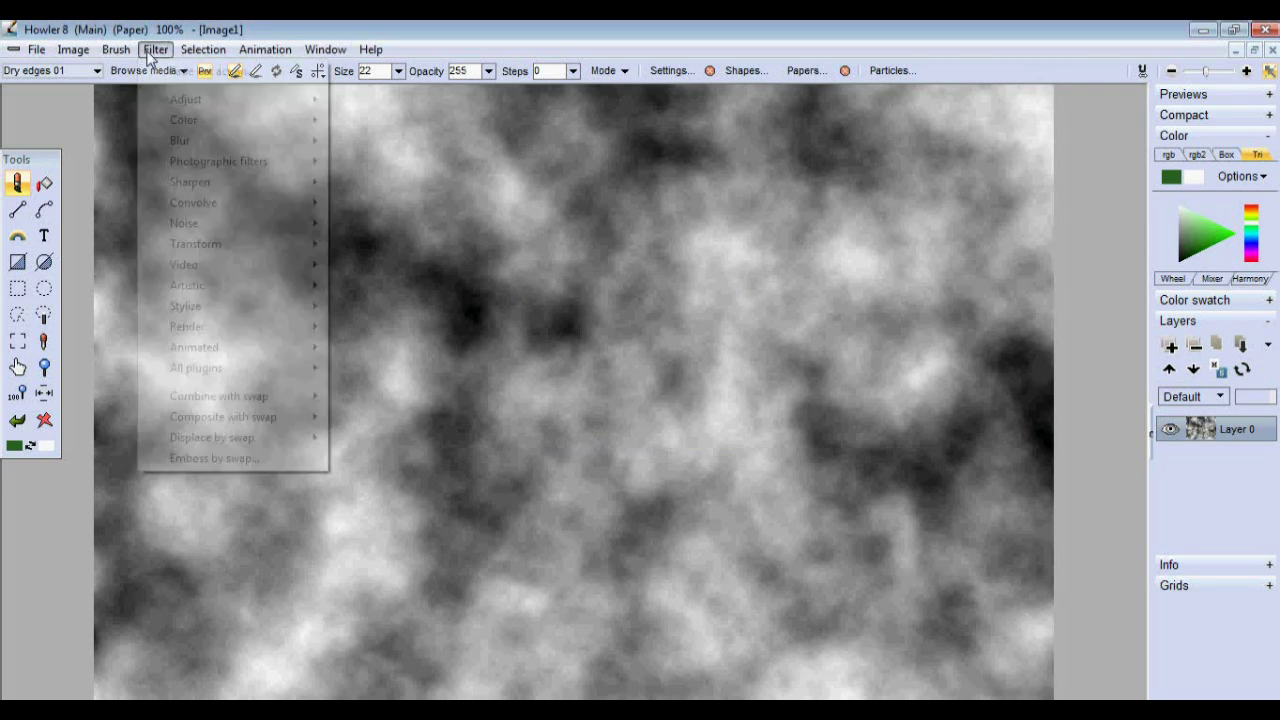
{"action": "mouse_move", "coordinate": [274, 246]}
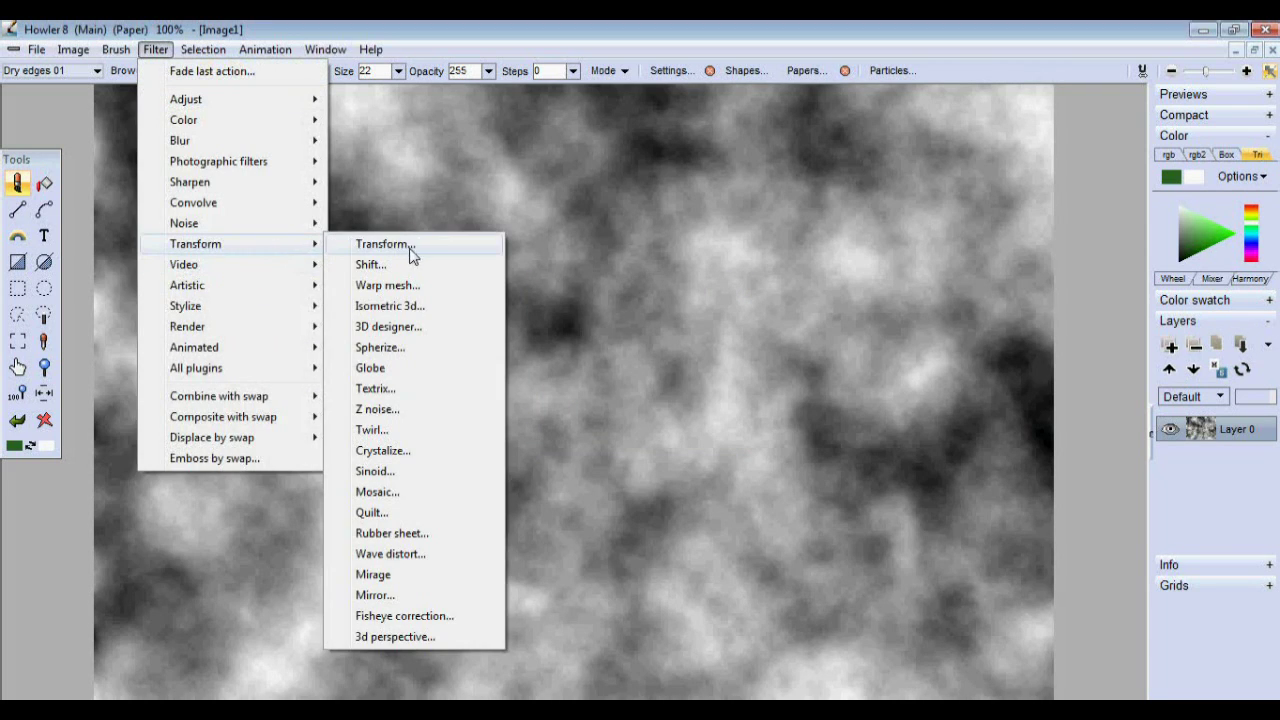
{"action": "left_click", "coordinate": [499, 322]}
{"action": "left_click", "coordinate": [529, 304]}
{"action": "left_click", "coordinate": [529, 418]}
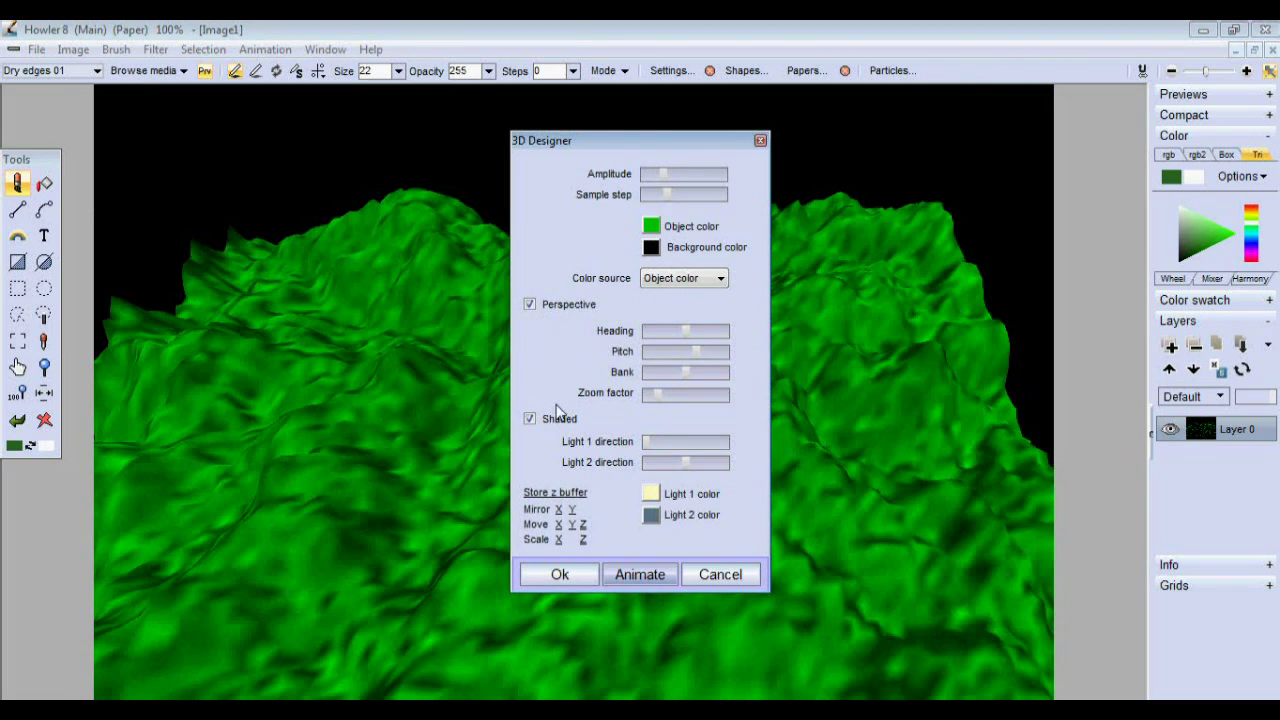
{"action": "left_click_drag", "start_coordinate": [666, 196], "coordinate": [655, 197]}
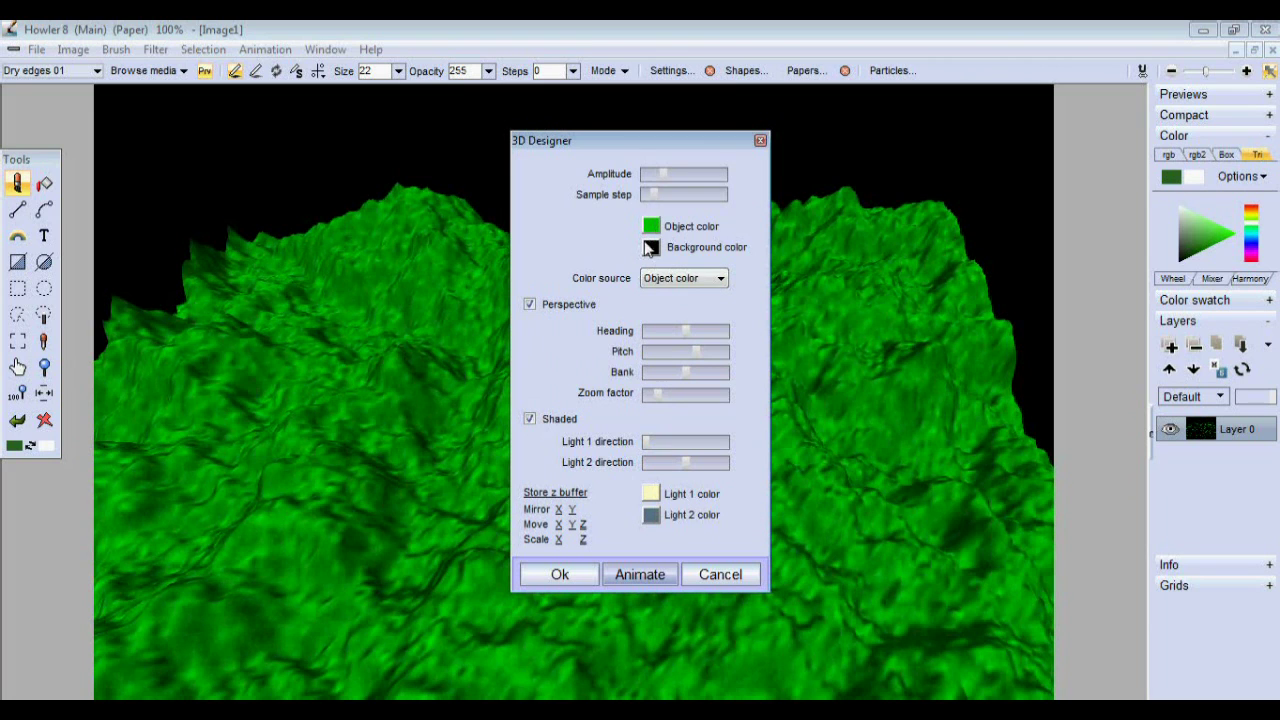
{"action": "left_click", "coordinate": [684, 278]}
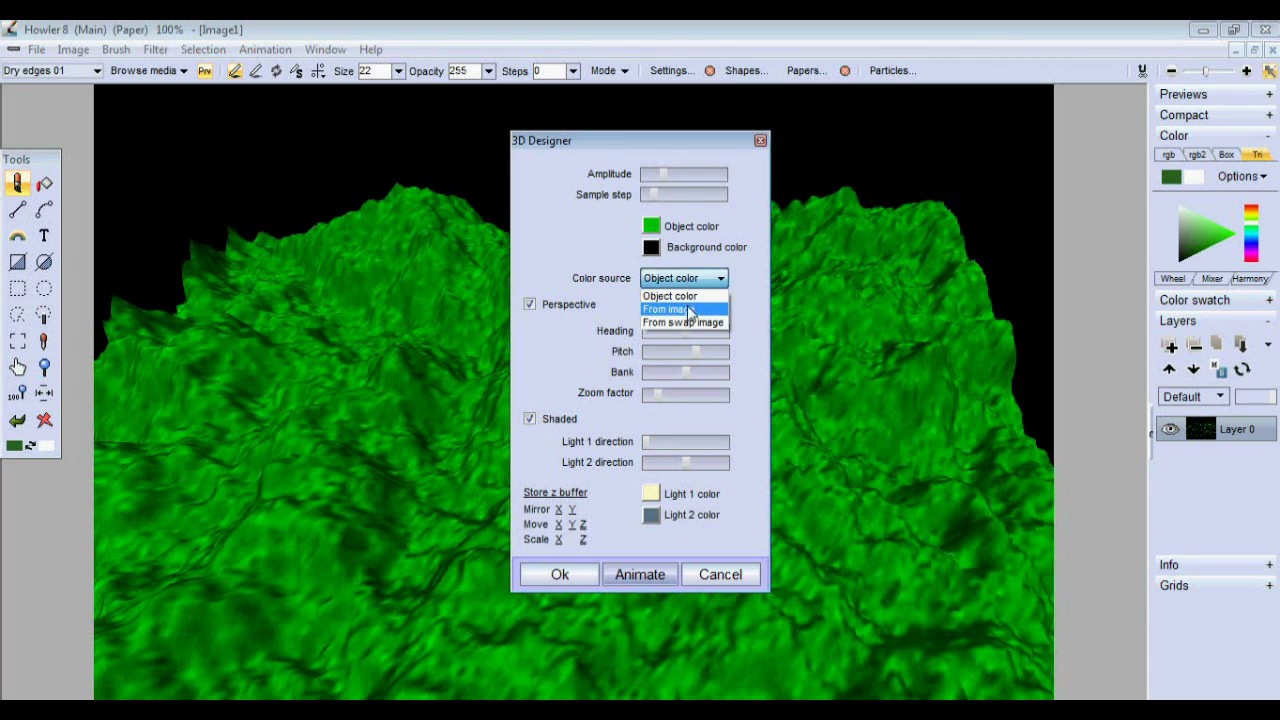
{"action": "left_click", "coordinate": [694, 321]}
{"action": "left_click_drag", "start_coordinate": [693, 140], "coordinate": [882, 114]}
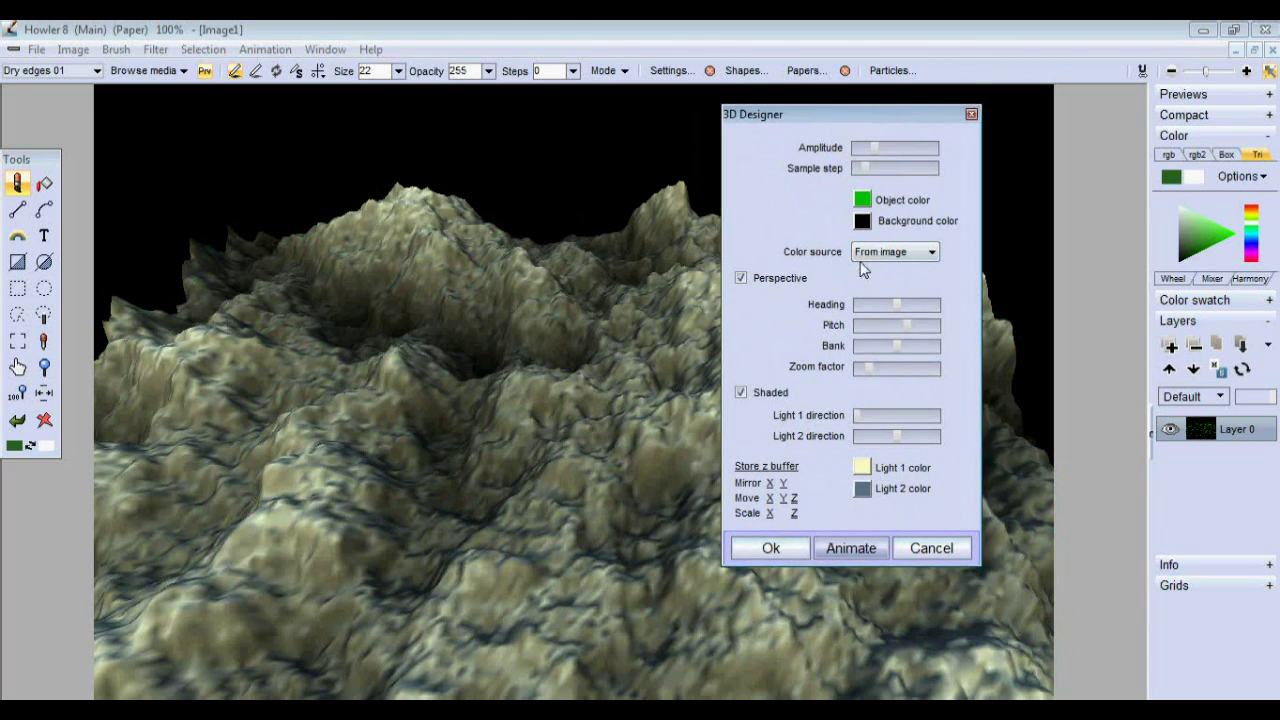
{"action": "left_click_drag", "start_coordinate": [879, 309], "coordinate": [897, 304]}
- Discard the 3D terrain and create a 30-frame animation at 24 fps
{"action": "left_click", "coordinate": [924, 553]}
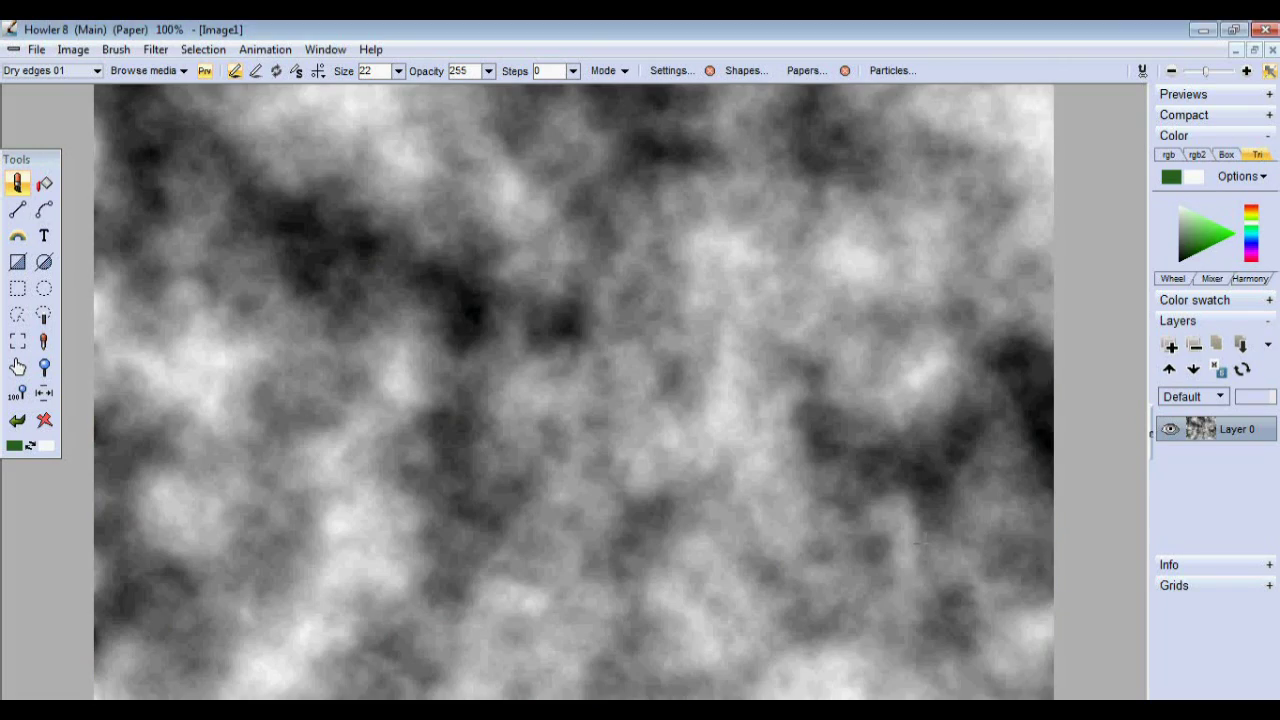
{"action": "left_click", "coordinate": [266, 49]}
{"action": "left_click", "coordinate": [288, 74]}
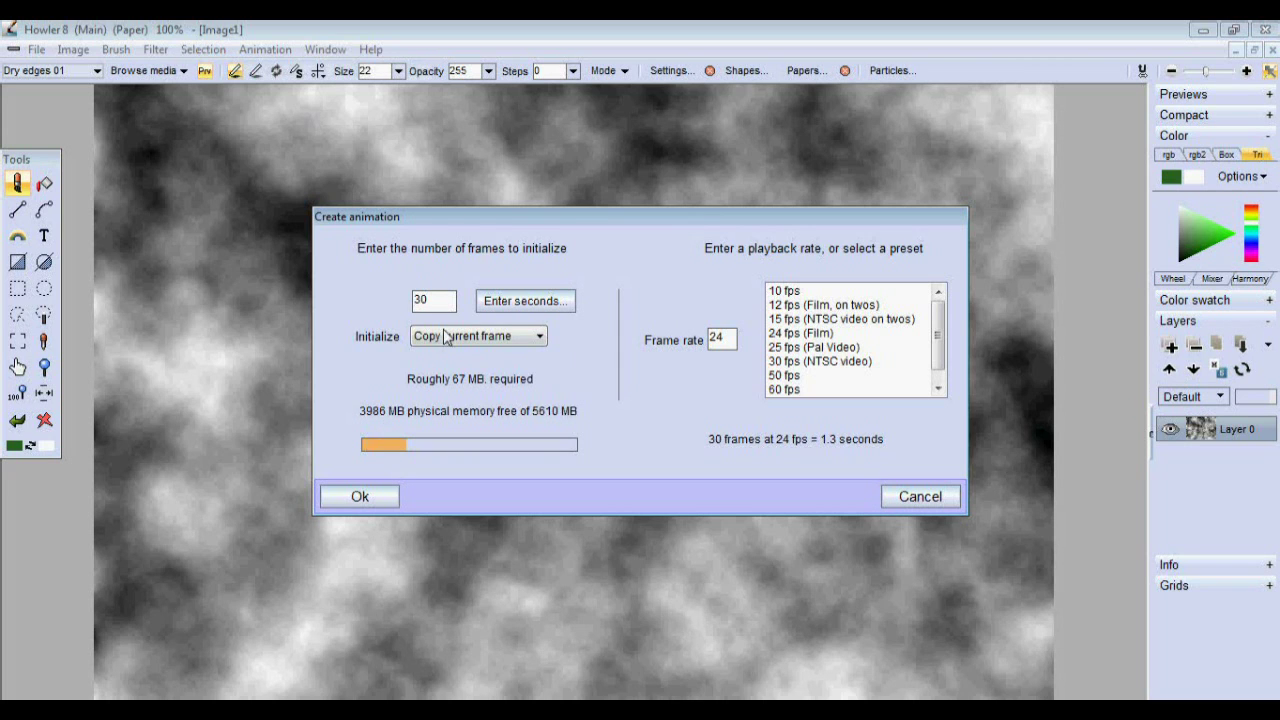
{"action": "left_click", "coordinate": [380, 494]}
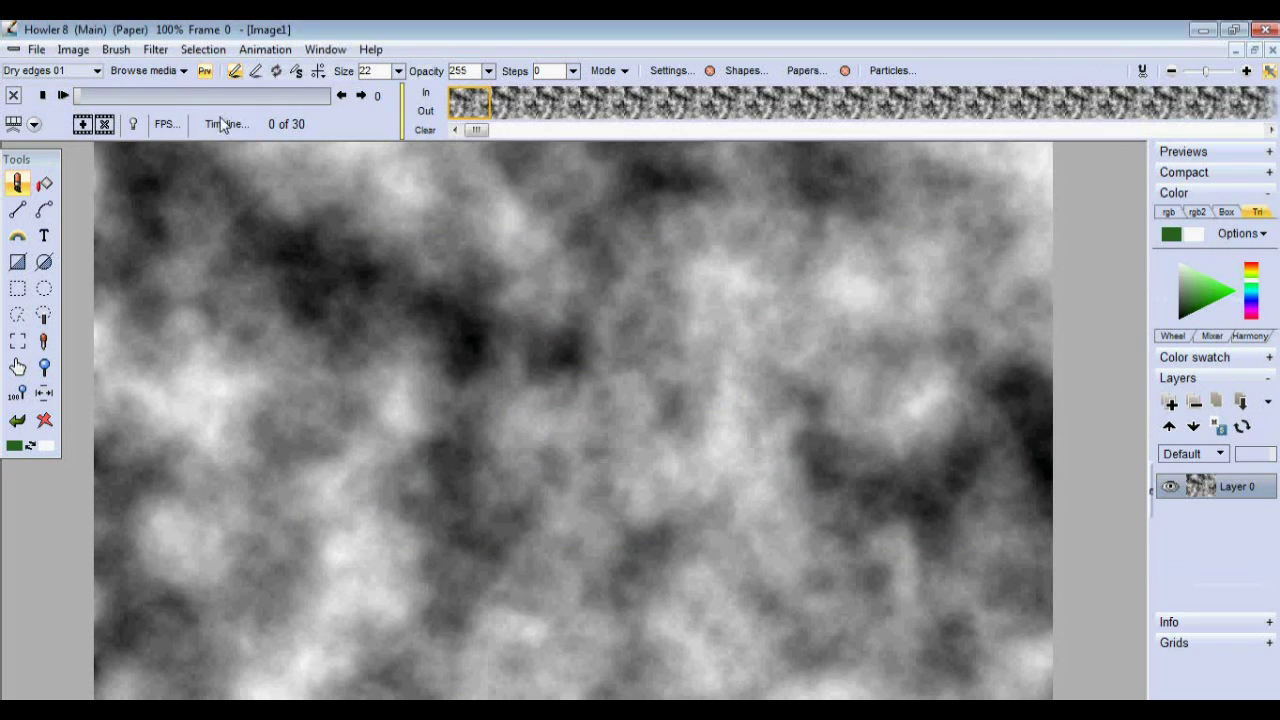
- Open the colour-adjustment timeline editor, widen it, and move the playhead to frame 5
{"action": "left_click", "coordinate": [223, 123]}
{"action": "left_click_drag", "start_coordinate": [467, 170], "coordinate": [559, 187]}
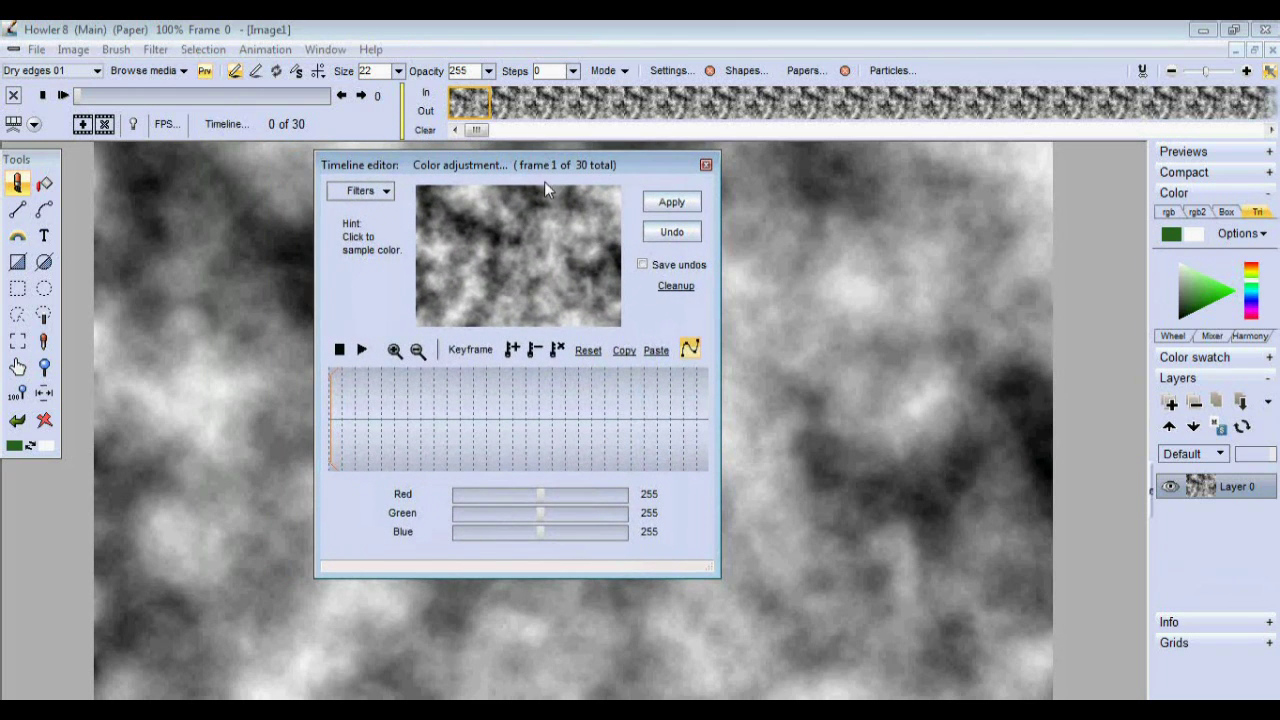
{"action": "left_click_drag", "start_coordinate": [482, 171], "coordinate": [518, 172]}
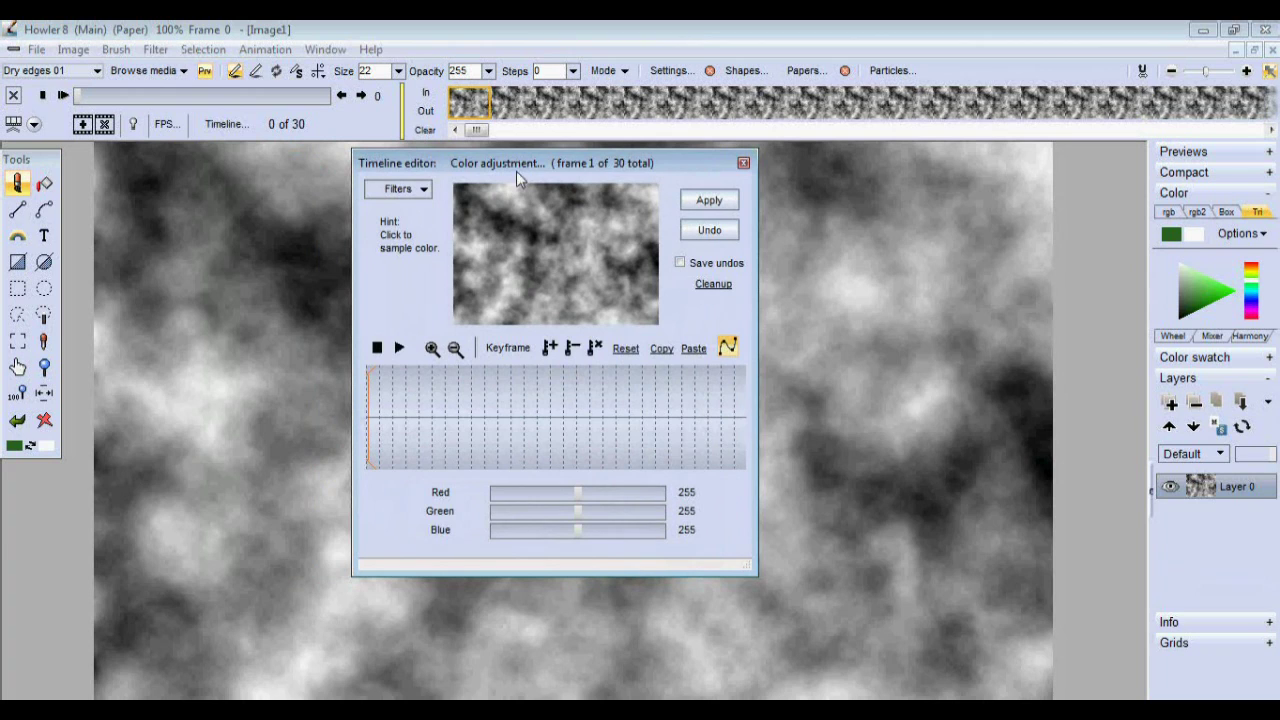
{"action": "left_click_drag", "start_coordinate": [756, 560], "coordinate": [884, 608]}
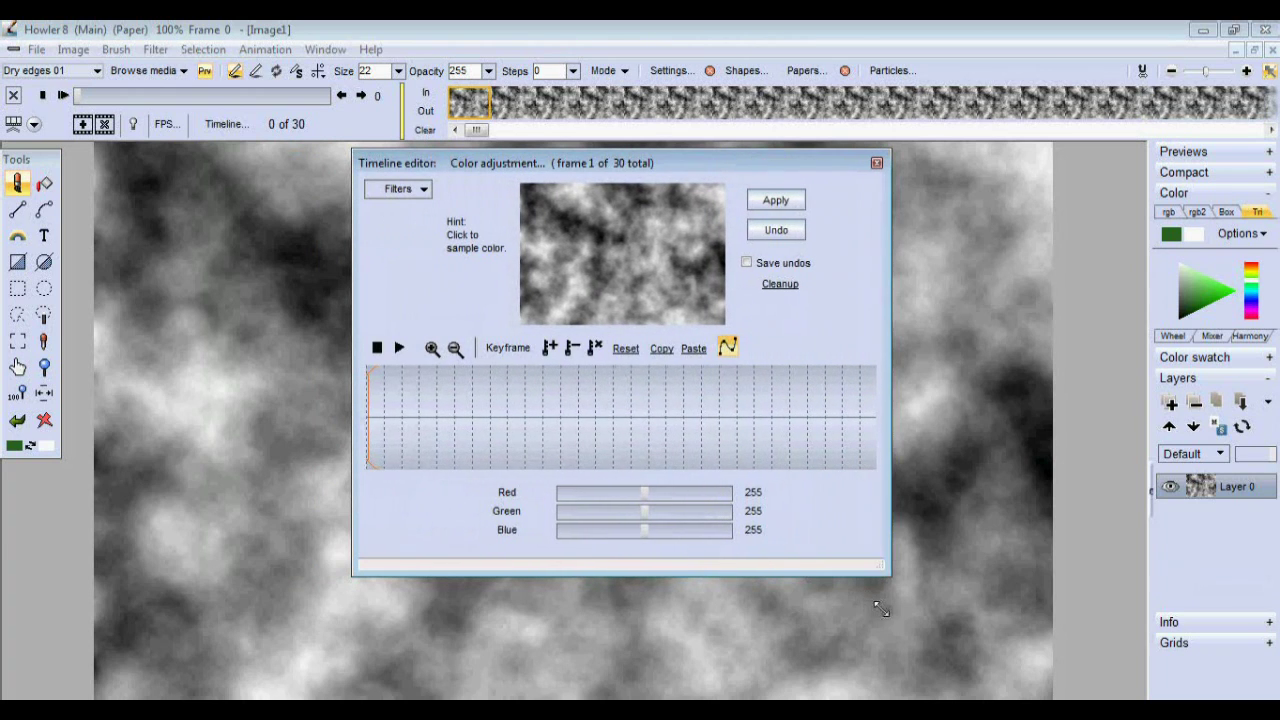
{"action": "mouse_move", "coordinate": [449, 418]}
{"action": "left_mouse_down"}
{"action": "mouse_move", "coordinate": [478, 410]}
{"action": "mouse_move", "coordinate": [430, 407]}
{"action": "mouse_move", "coordinate": [453, 404]}
{"action": "left_mouse_up"}
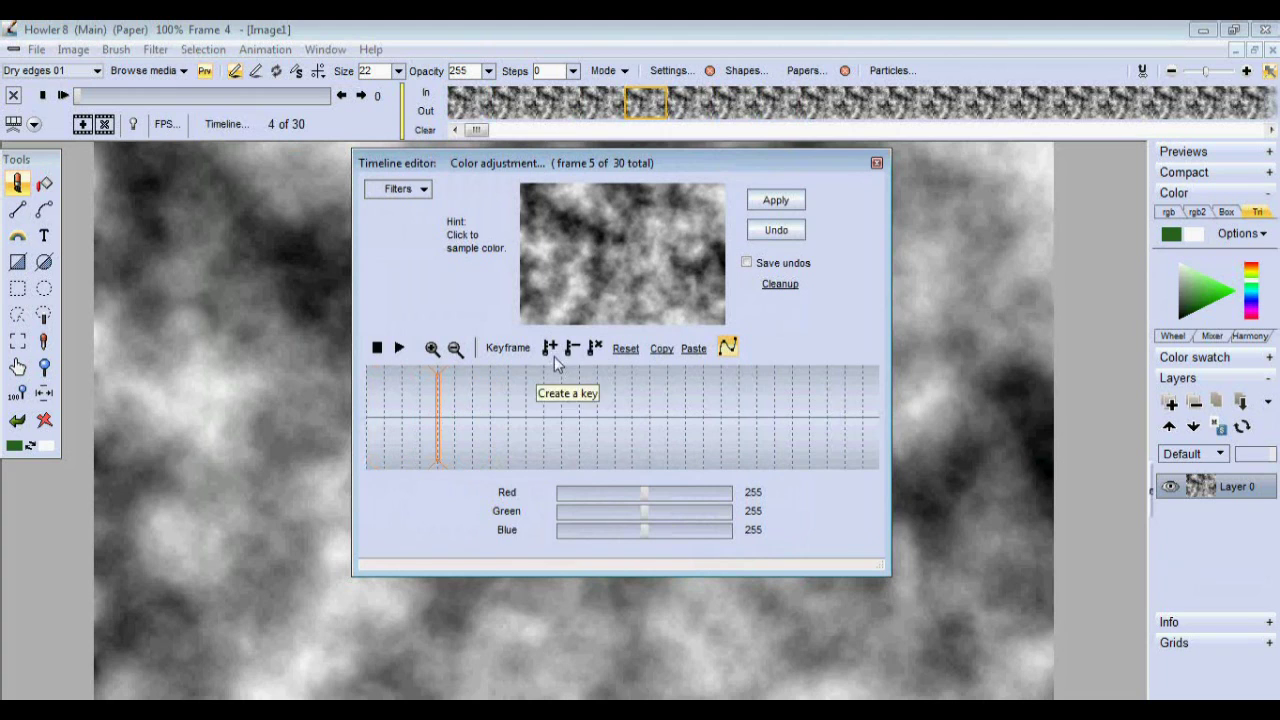
- Animate the 3D designer filter, tilting the terrain preview to a new angle before confirming
{"action": "left_click", "coordinate": [395, 190]}
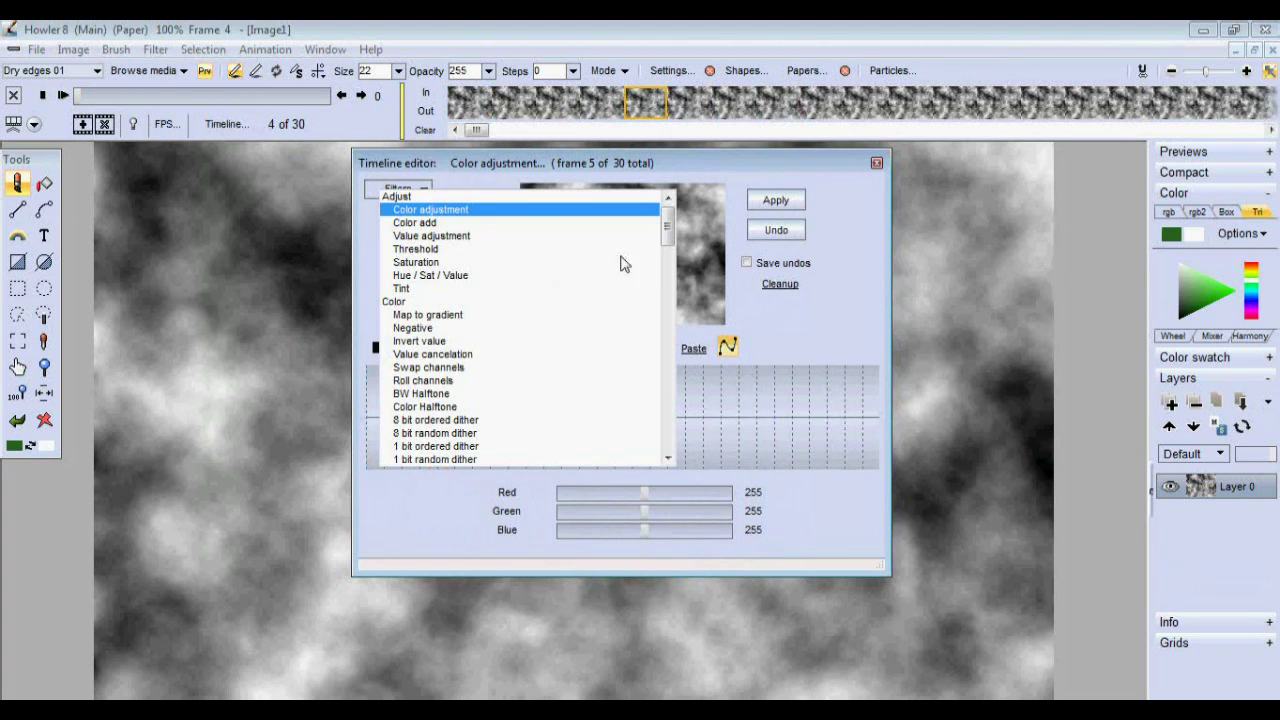
{"action": "left_click_drag", "start_coordinate": [668, 240], "coordinate": [678, 335]}
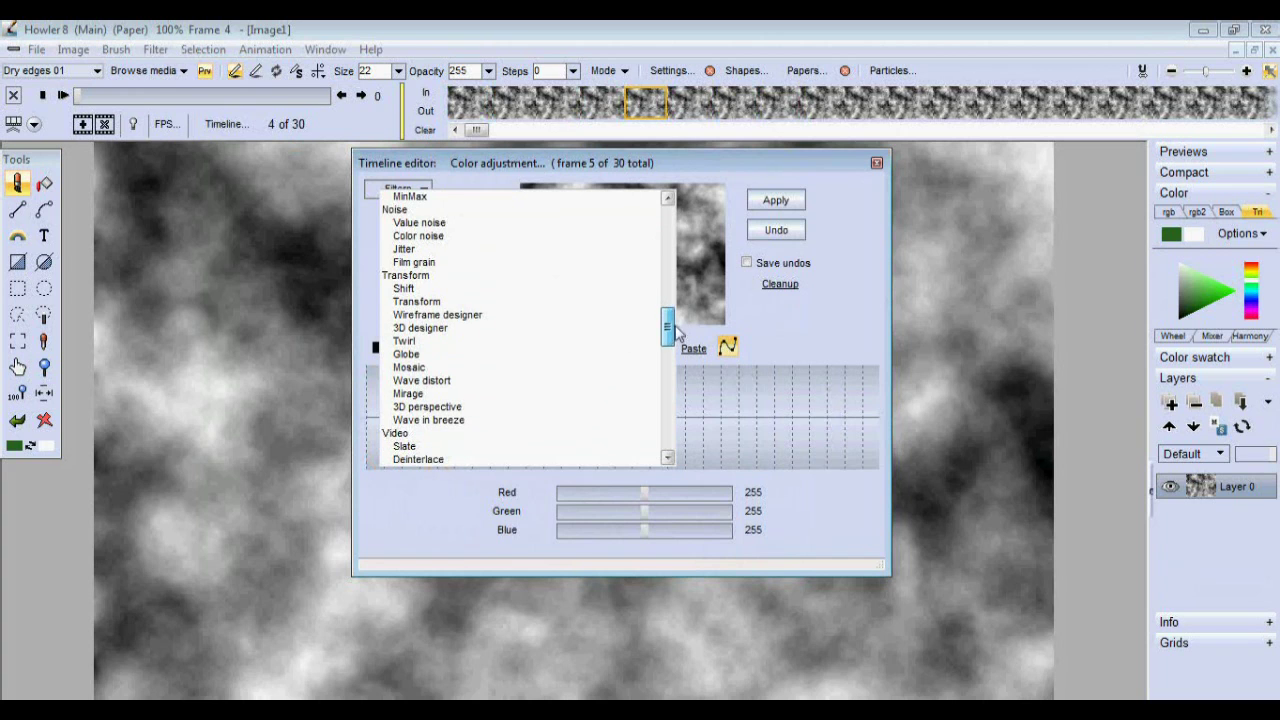
{"action": "left_click", "coordinate": [428, 330]}
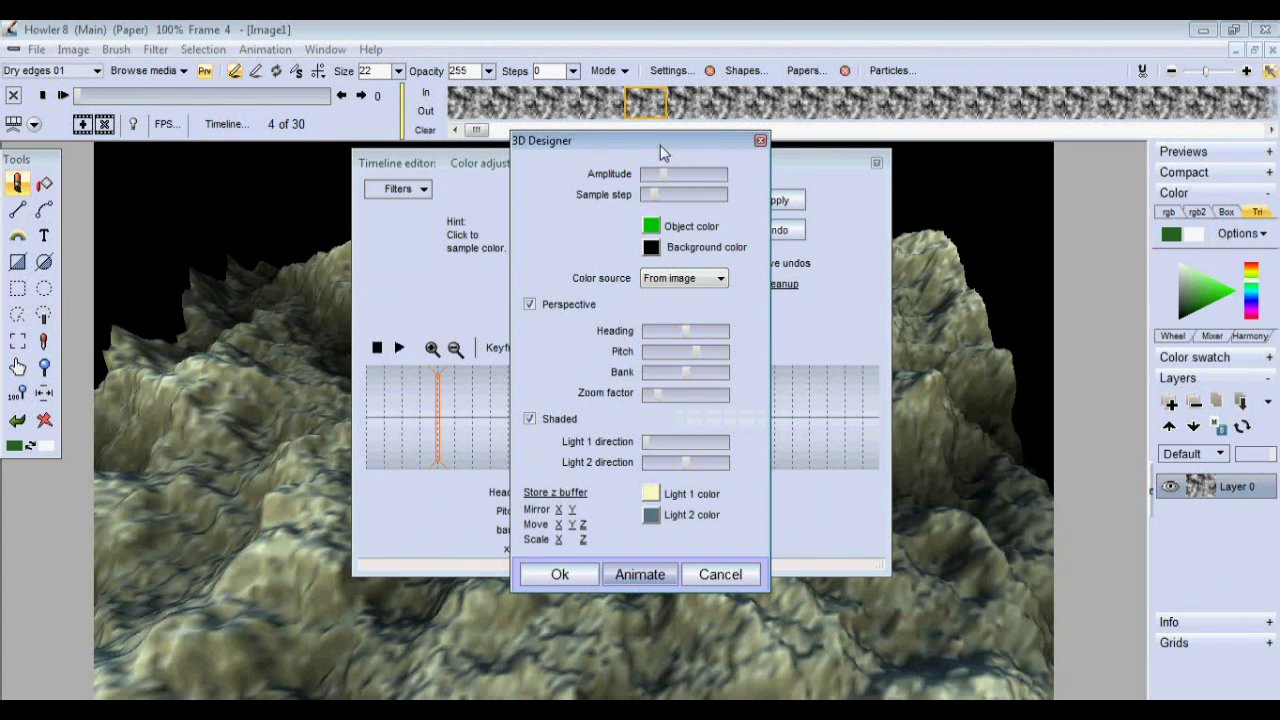
{"action": "left_click_drag", "start_coordinate": [660, 152], "coordinate": [936, 175]}
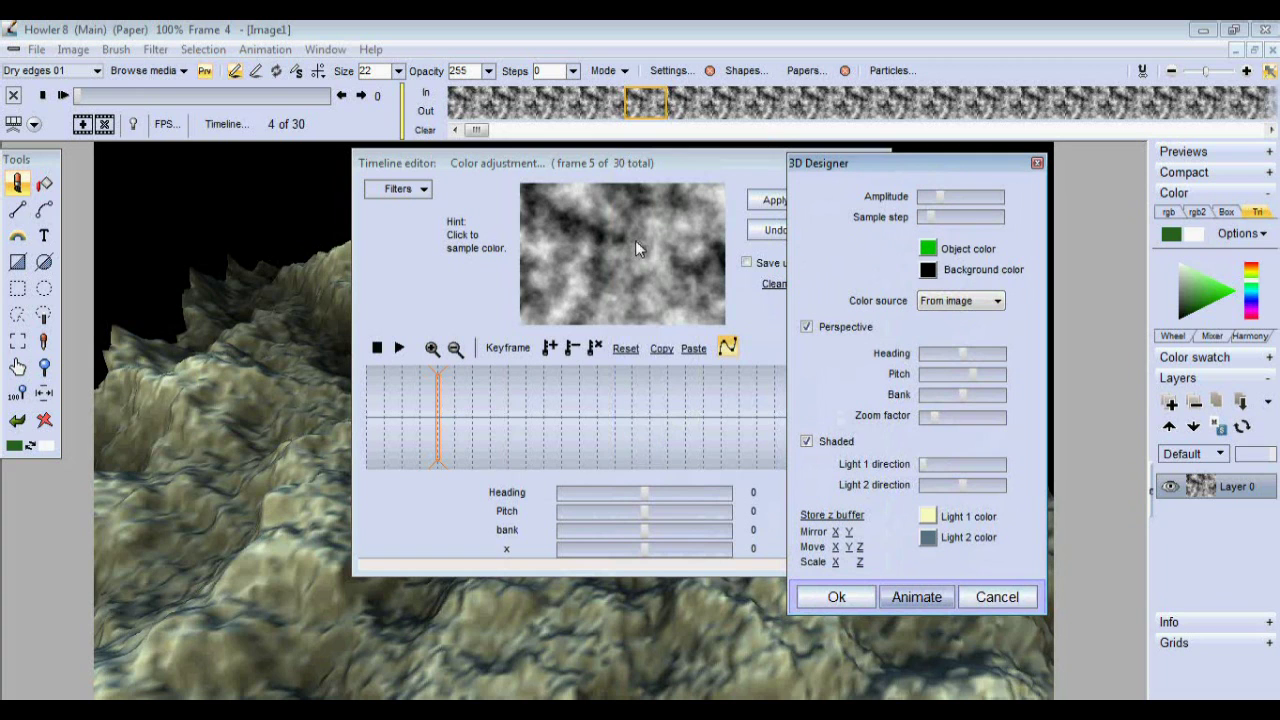
{"action": "left_click", "coordinate": [808, 330]}
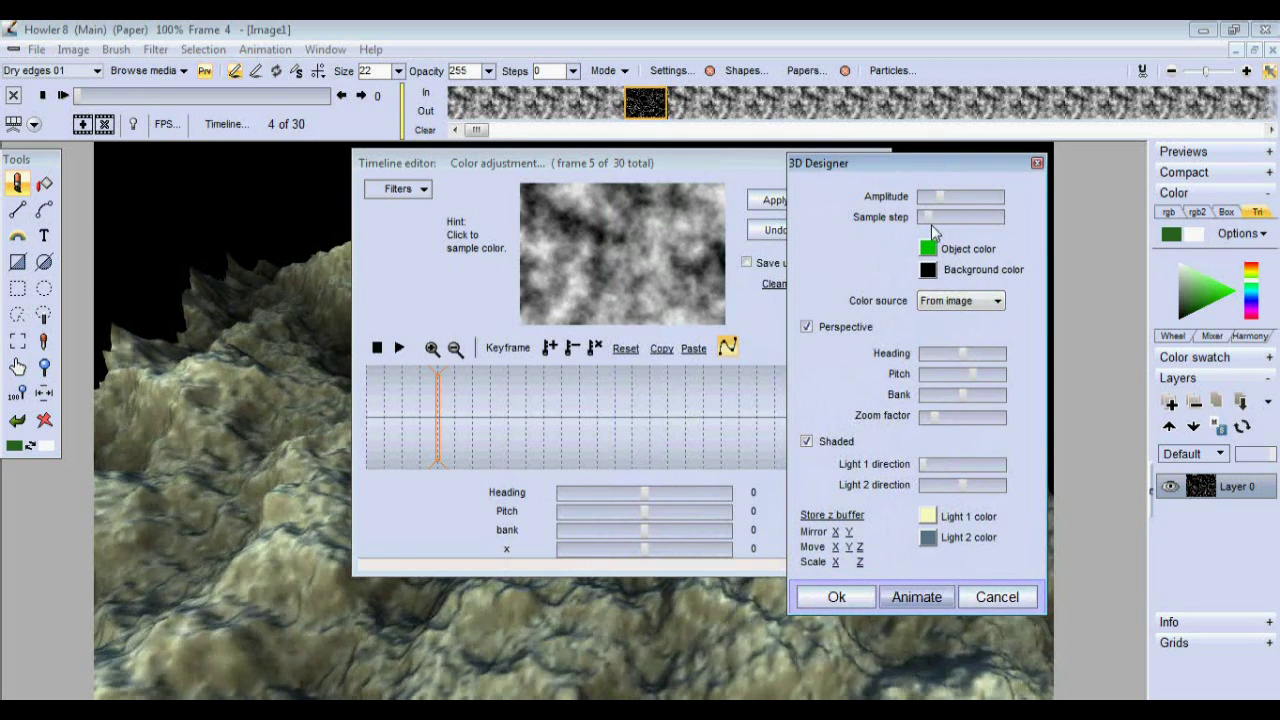
{"action": "left_click_drag", "start_coordinate": [961, 353], "coordinate": [955, 353]}
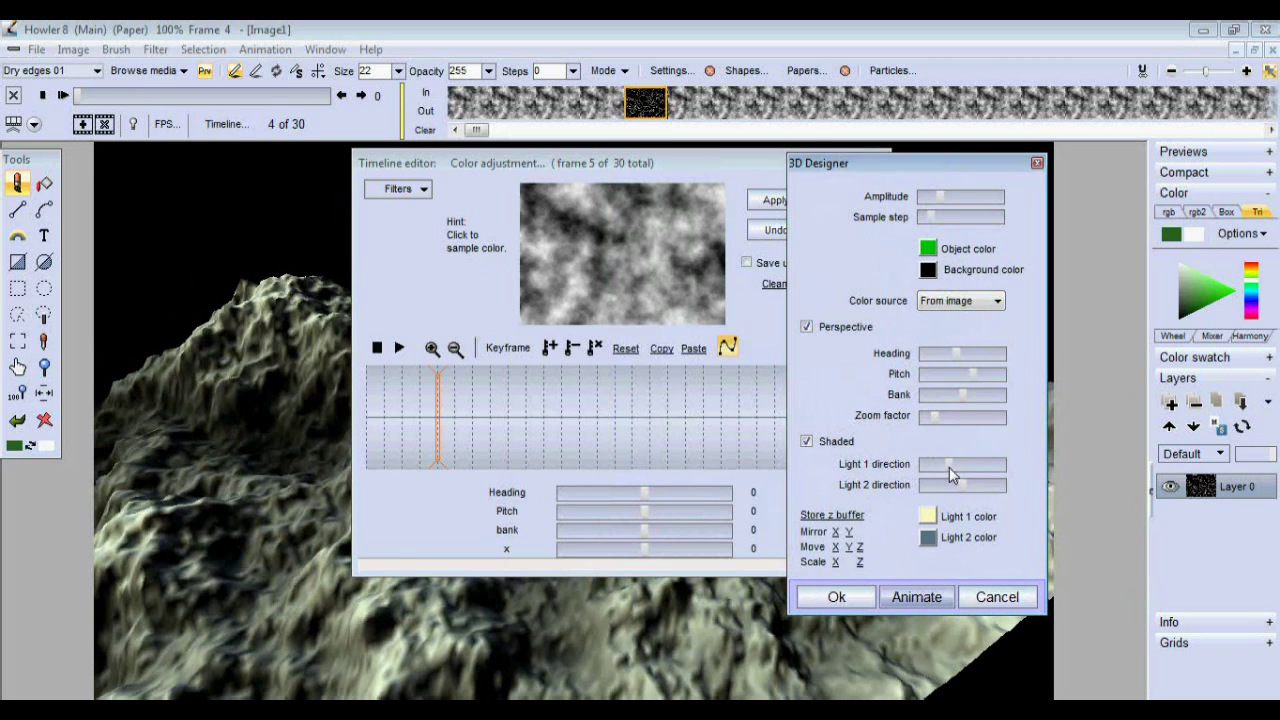
{"action": "left_click", "coordinate": [850, 597]}
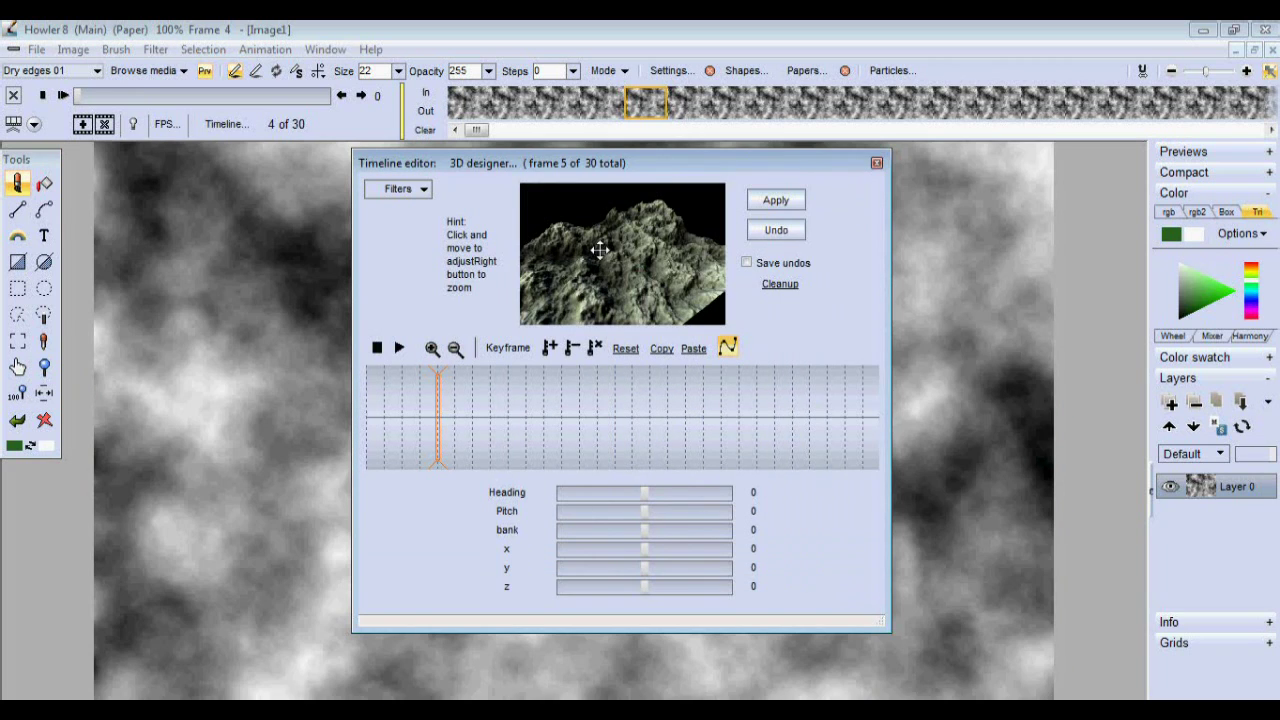
- Rotate the terrain view and set 3D designer keyframes at frames 1 and 9
{"action": "mouse_move", "coordinate": [594, 295]}
{"action": "left_mouse_down"}
{"action": "mouse_move", "coordinate": [625, 302]}
{"action": "mouse_move", "coordinate": [570, 292]}
{"action": "mouse_move", "coordinate": [575, 275]}
{"action": "mouse_move", "coordinate": [630, 302]}
{"action": "mouse_move", "coordinate": [585, 310]}
{"action": "left_mouse_up"}
{"action": "left_click_drag", "start_coordinate": [420, 428], "coordinate": [367, 432]}
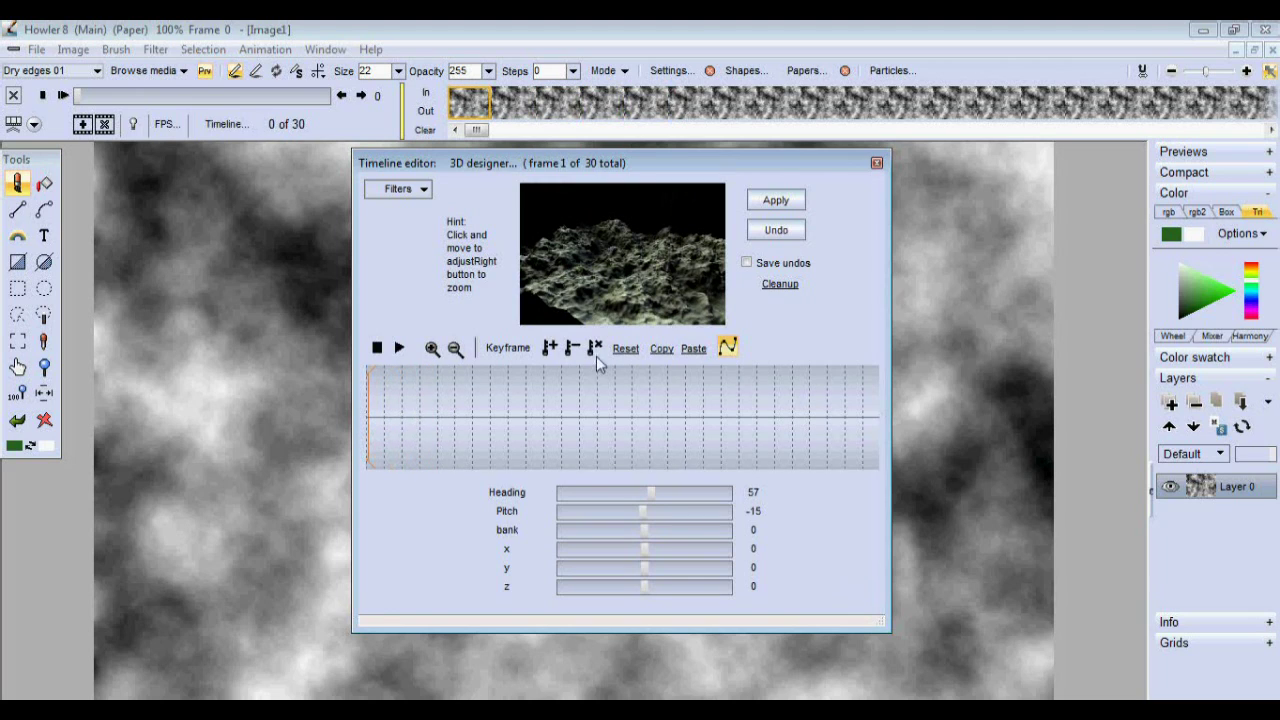
{"action": "left_click", "coordinate": [552, 352]}
{"action": "left_click", "coordinate": [509, 420]}
{"action": "left_click", "coordinate": [552, 350]}
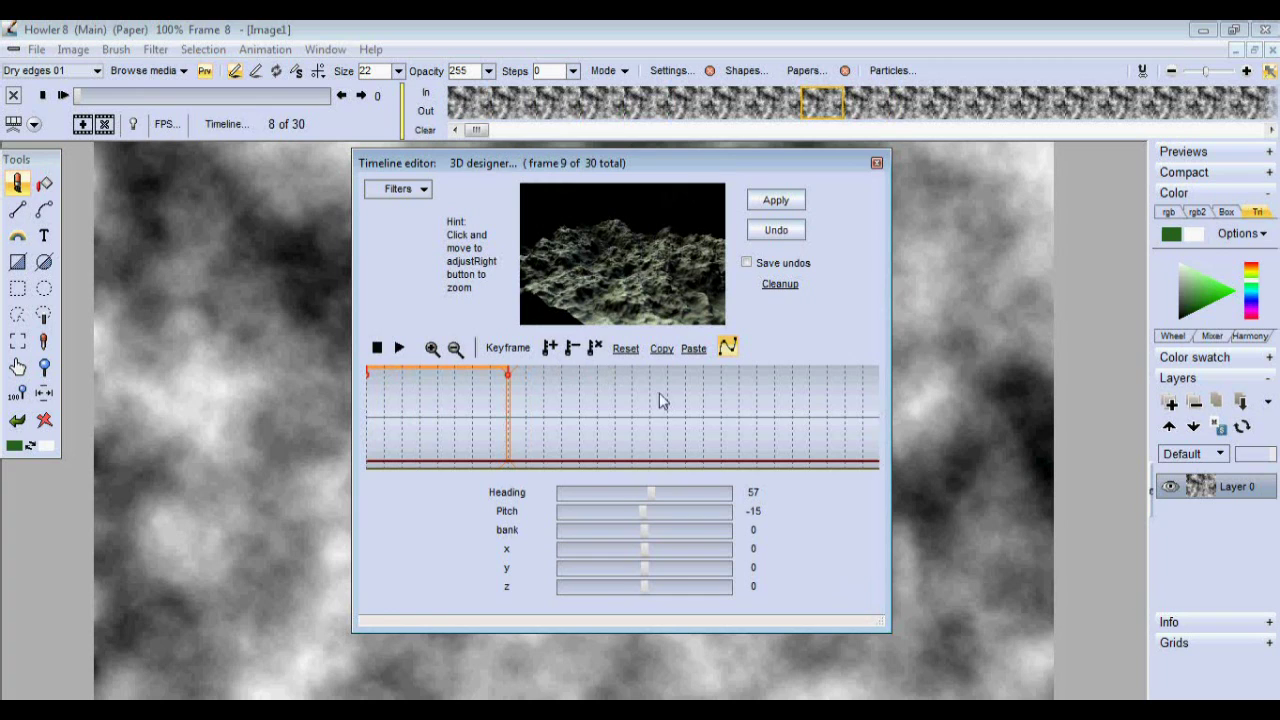
- At frame 23, turn and lower the camera over the terrain and key it, then key frame 30
{"action": "left_click", "coordinate": [756, 410]}
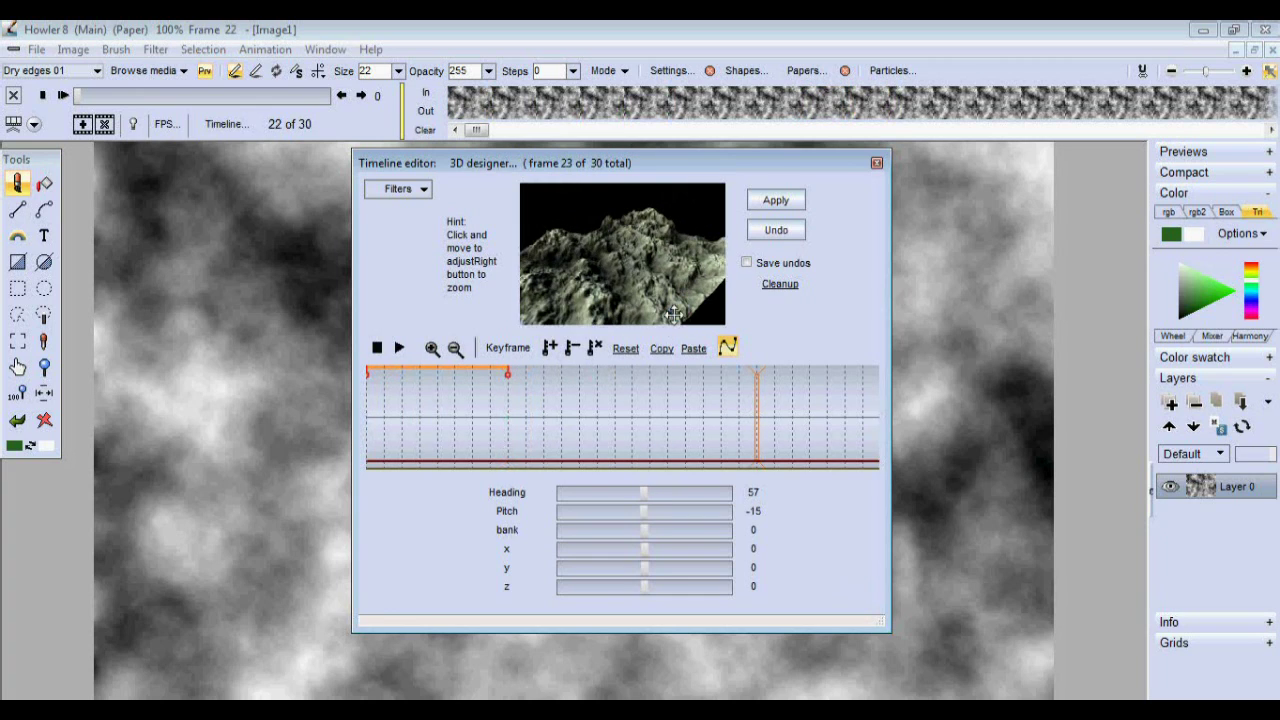
{"action": "left_click_drag", "start_coordinate": [673, 313], "coordinate": [645, 339]}
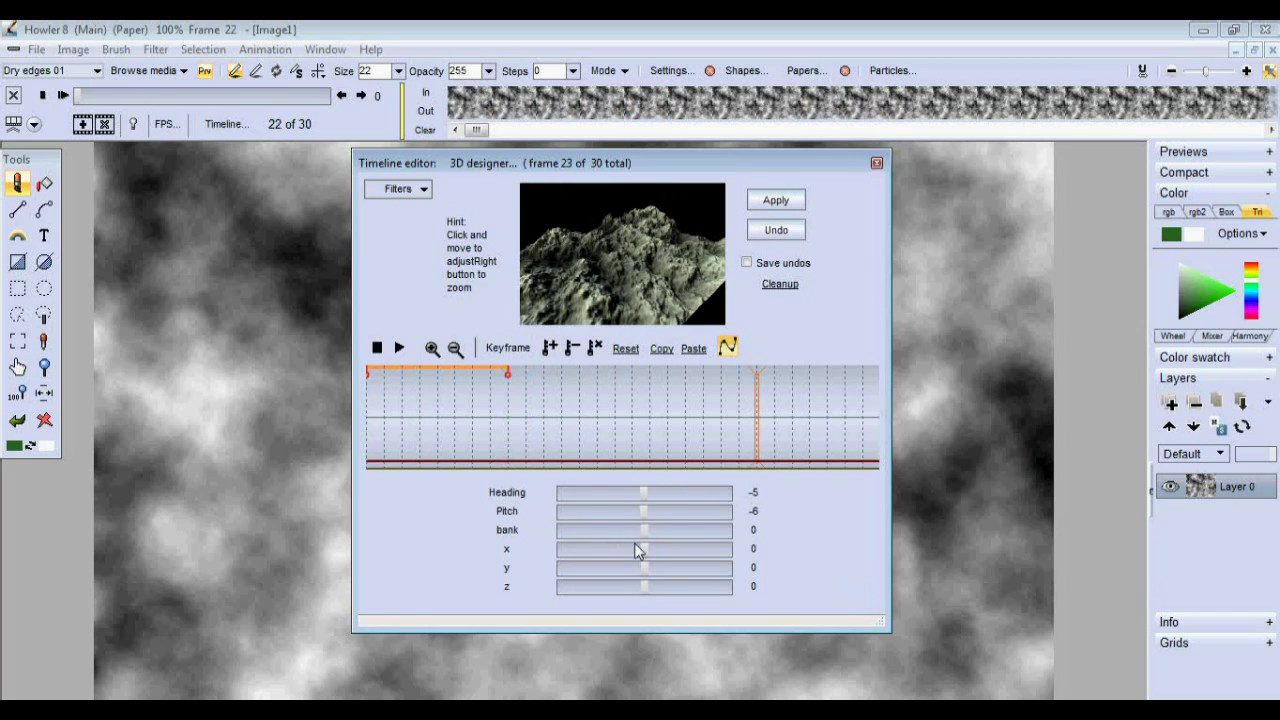
{"action": "left_click_drag", "start_coordinate": [646, 551], "coordinate": [625, 589]}
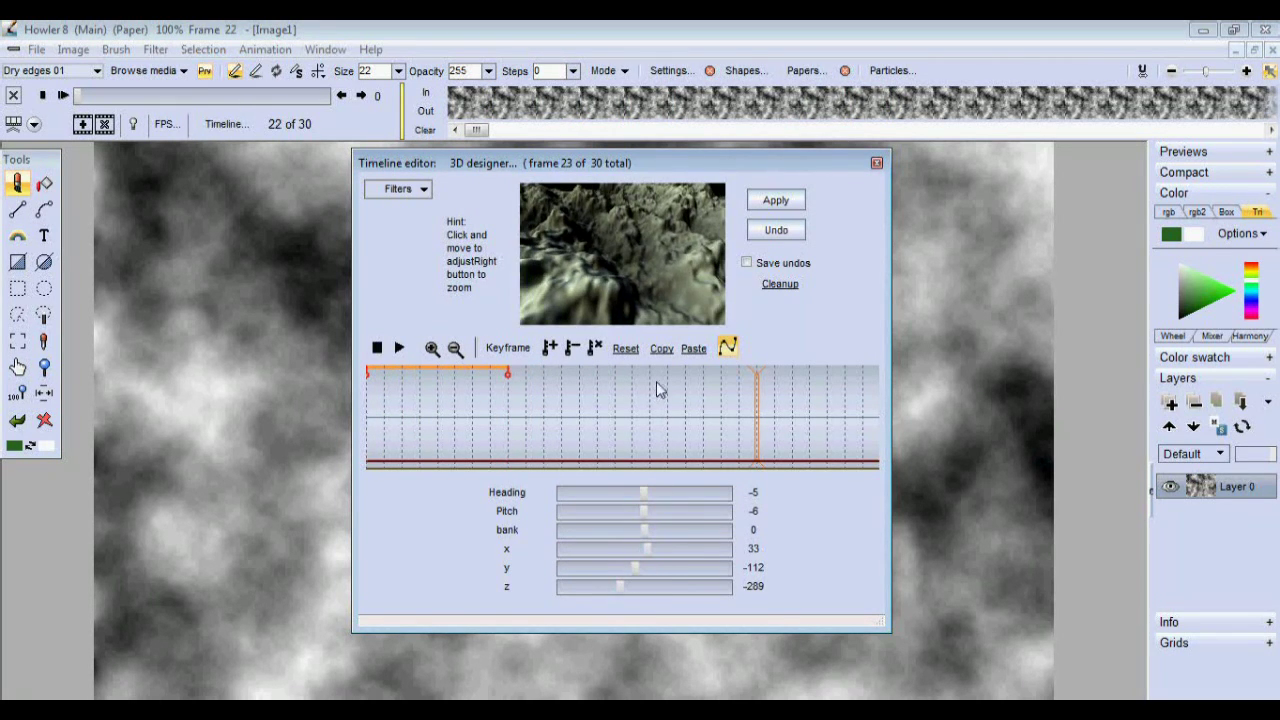
{"action": "left_click_drag", "start_coordinate": [599, 303], "coordinate": [560, 334]}
{"action": "left_click", "coordinate": [550, 348]}
{"action": "left_click_drag", "start_coordinate": [816, 395], "coordinate": [878, 397]}
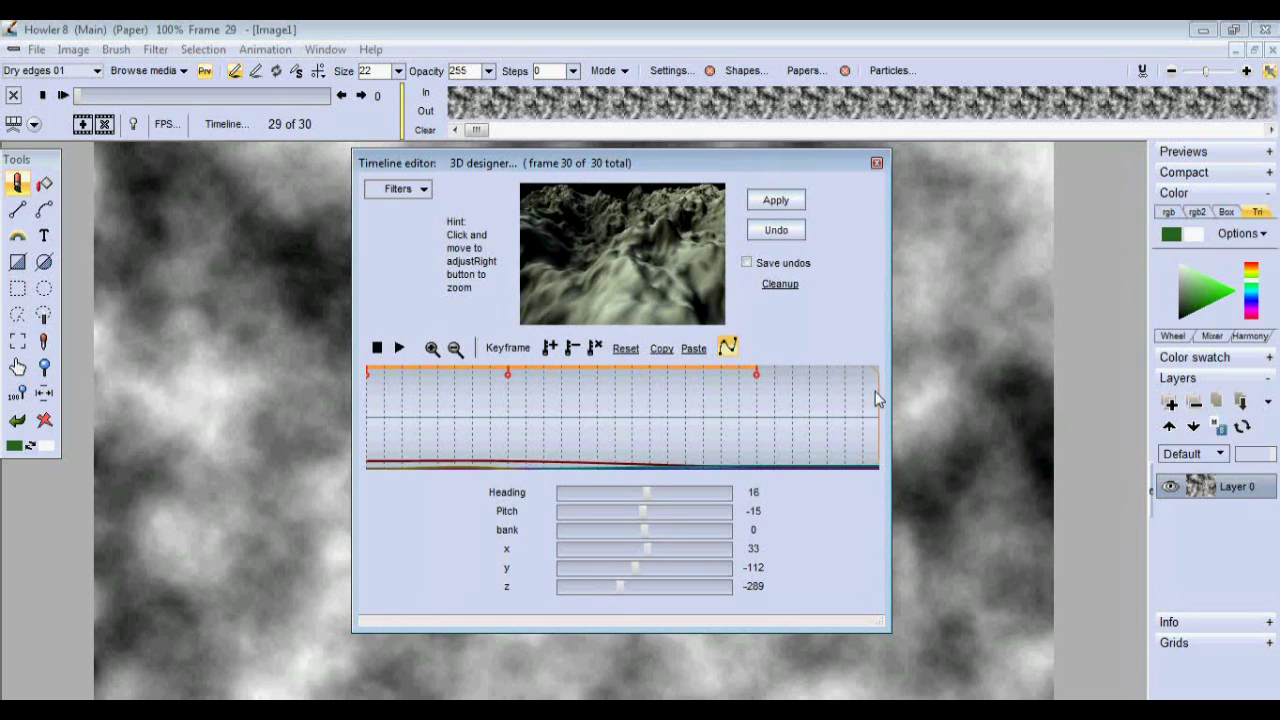
{"action": "left_click", "coordinate": [550, 348]}
- Move the middle keyframes to frames 10 and 22 and render the flythrough into all 30 frames
{"action": "left_click_drag", "start_coordinate": [858, 410], "coordinate": [598, 412]}
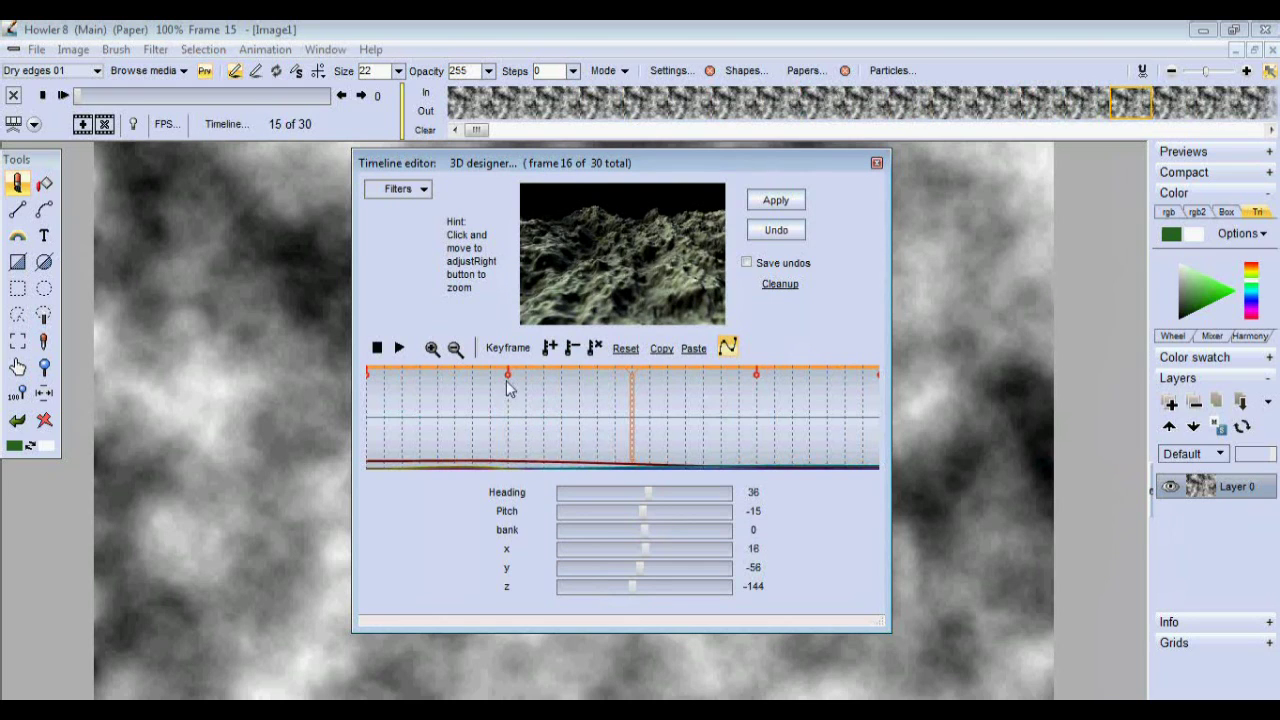
{"action": "mouse_move", "coordinate": [508, 376]}
{"action": "left_mouse_down"}
{"action": "mouse_move", "coordinate": [457, 378]}
{"action": "mouse_move", "coordinate": [524, 374]}
{"action": "left_mouse_up"}
{"action": "mouse_move", "coordinate": [757, 370]}
{"action": "left_mouse_down"}
{"action": "mouse_move", "coordinate": [791, 374]}
{"action": "mouse_move", "coordinate": [741, 374]}
{"action": "left_mouse_up"}
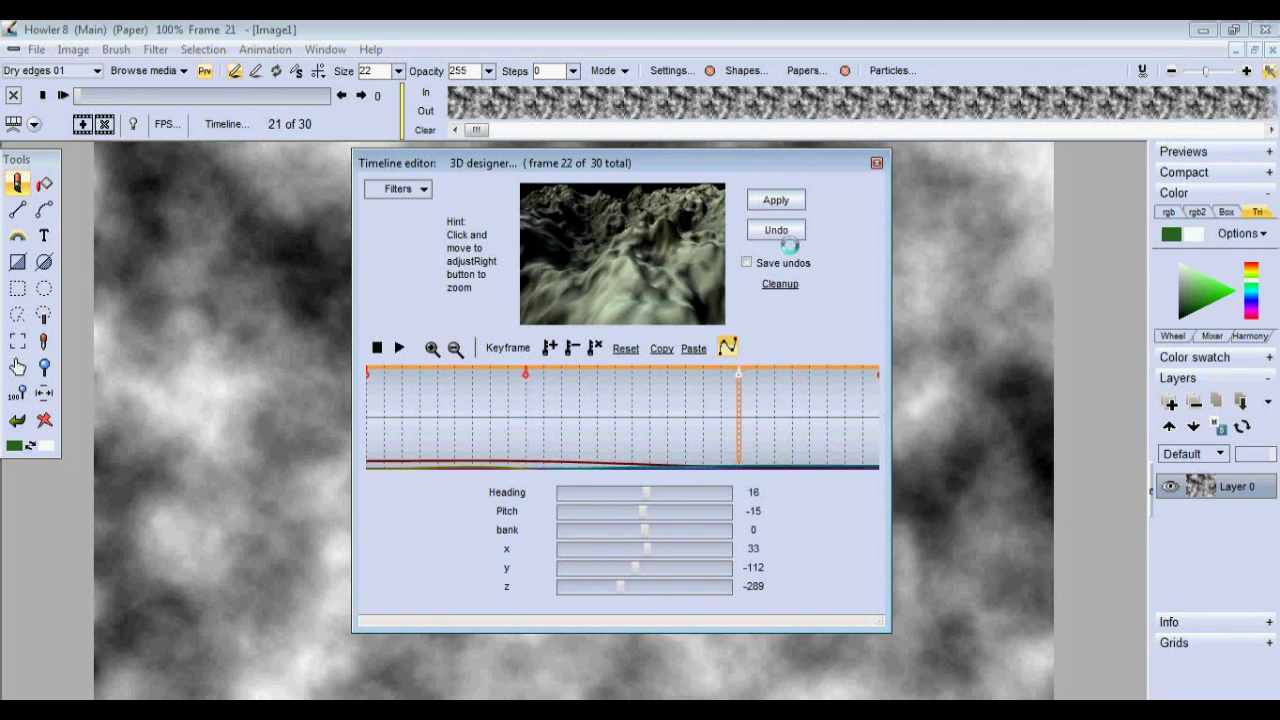
{"action": "left_click", "coordinate": [776, 203]}
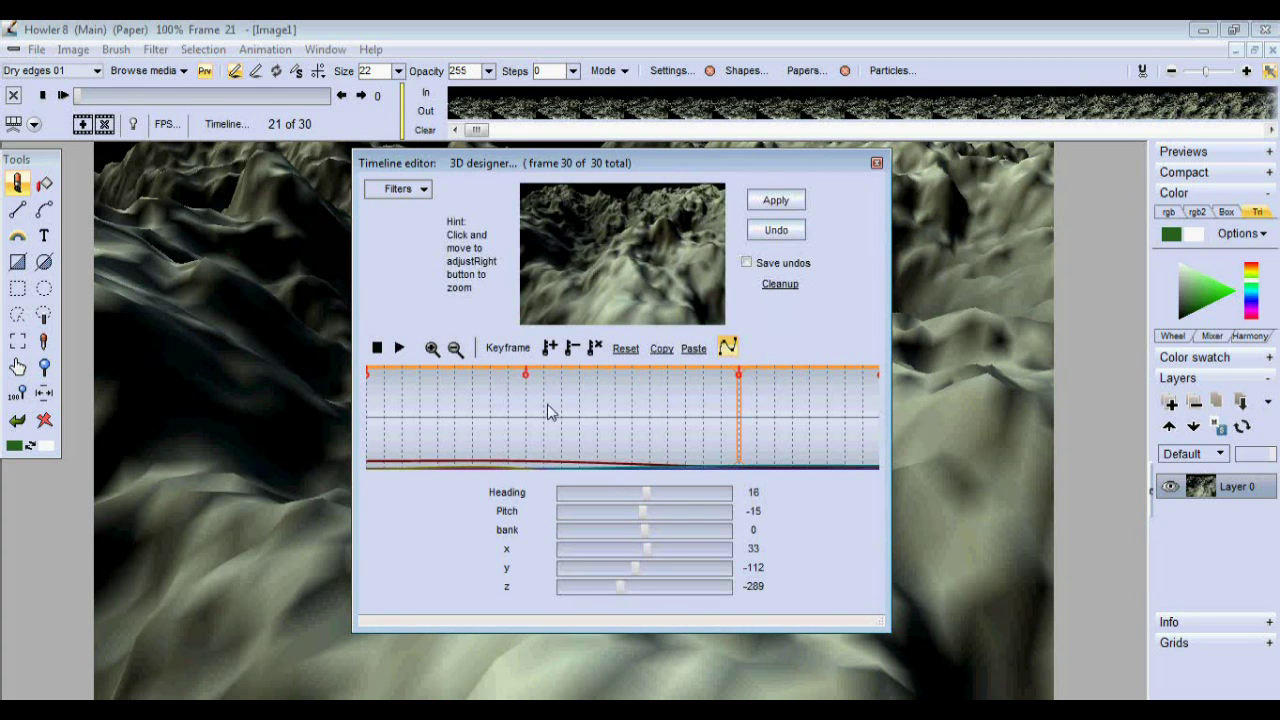
{"action": "left_click_drag", "start_coordinate": [511, 172], "coordinate": [669, 210]}
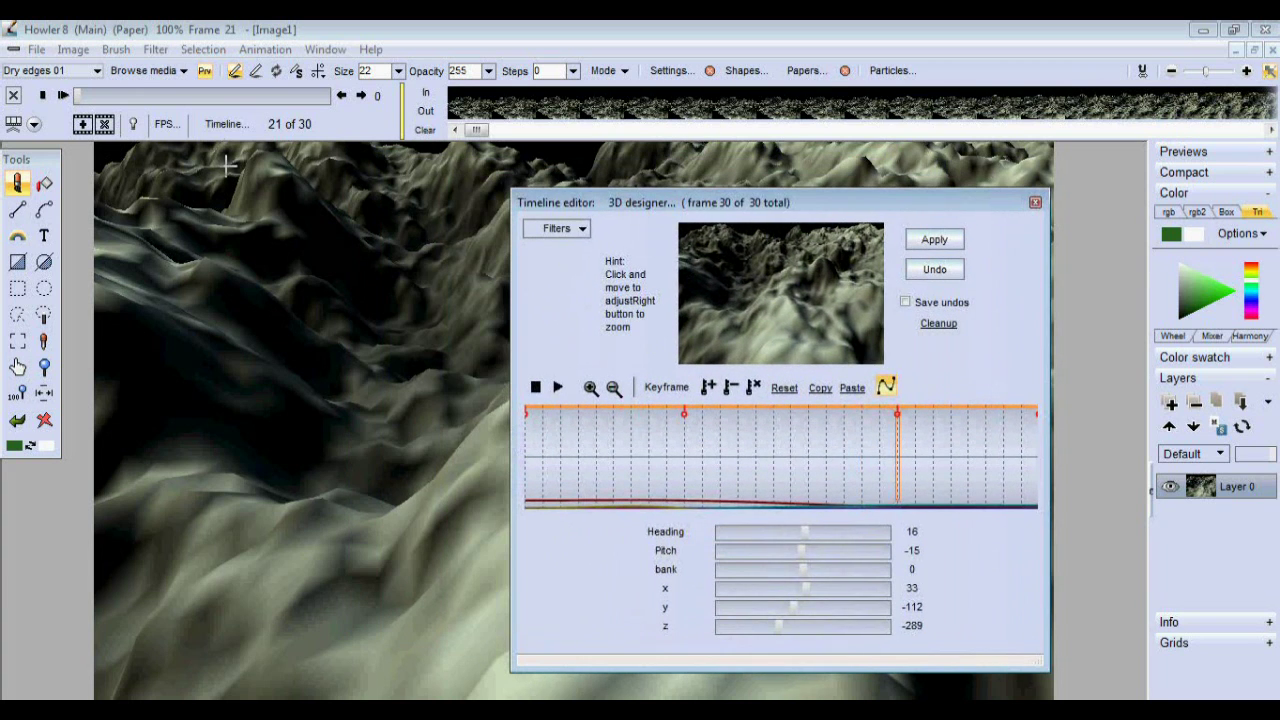
{"action": "mouse_move", "coordinate": [90, 96]}
{"action": "left_mouse_down"}
{"action": "mouse_move", "coordinate": [327, 96]}
{"action": "mouse_move", "coordinate": [74, 100]}
{"action": "left_mouse_up"}
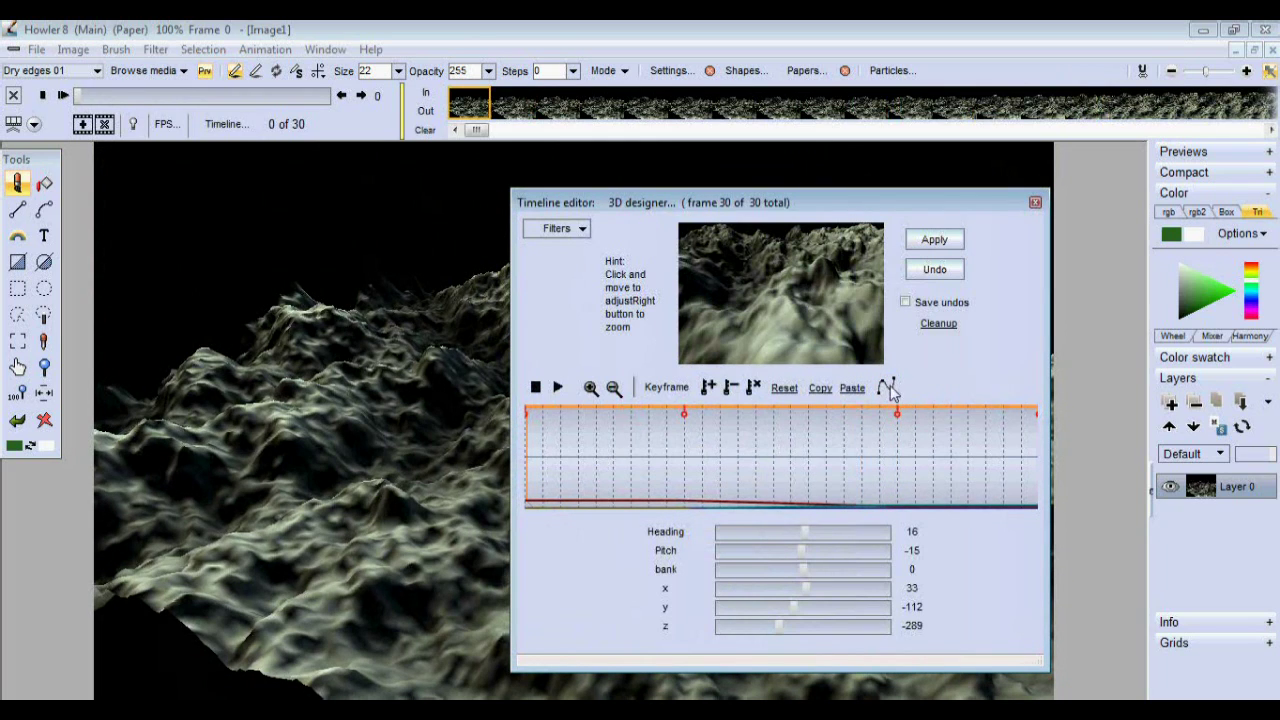
{"action": "left_click_drag", "start_coordinate": [789, 203], "coordinate": [663, 182]}
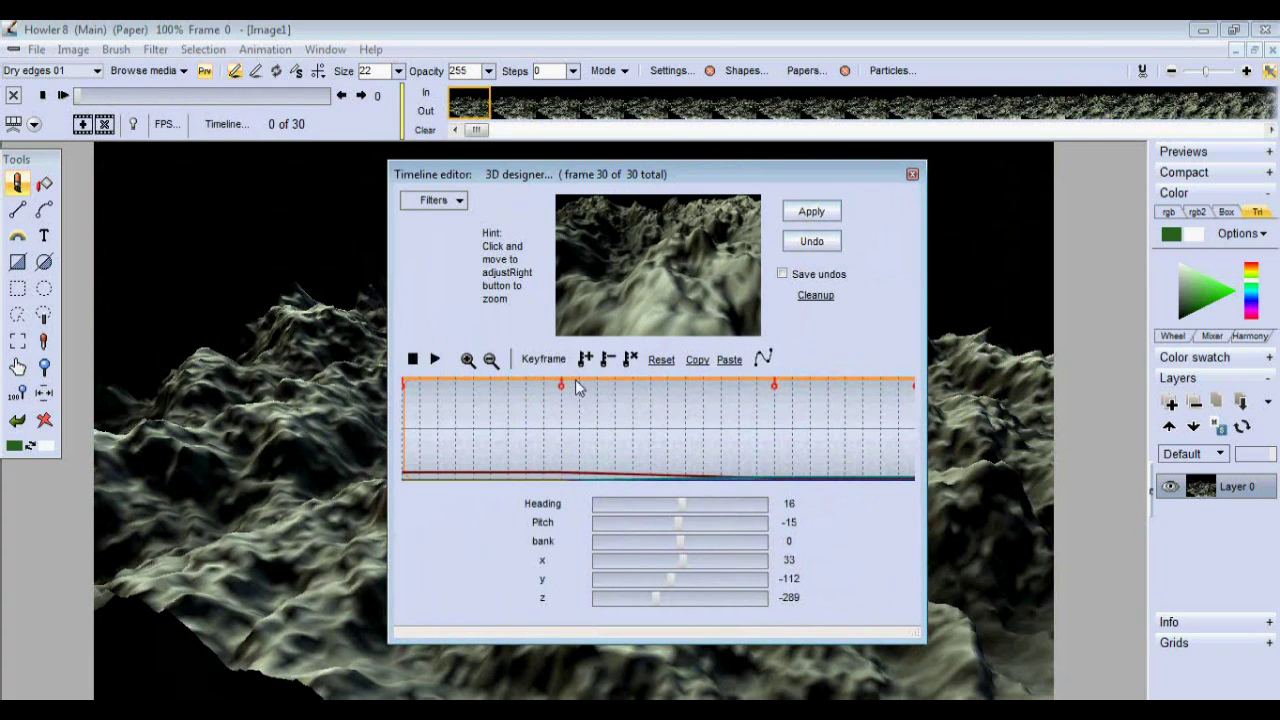
- Switch the animated filter to Value noise and key frames 0 and 10 at full noise
{"action": "left_click", "coordinate": [438, 200]}
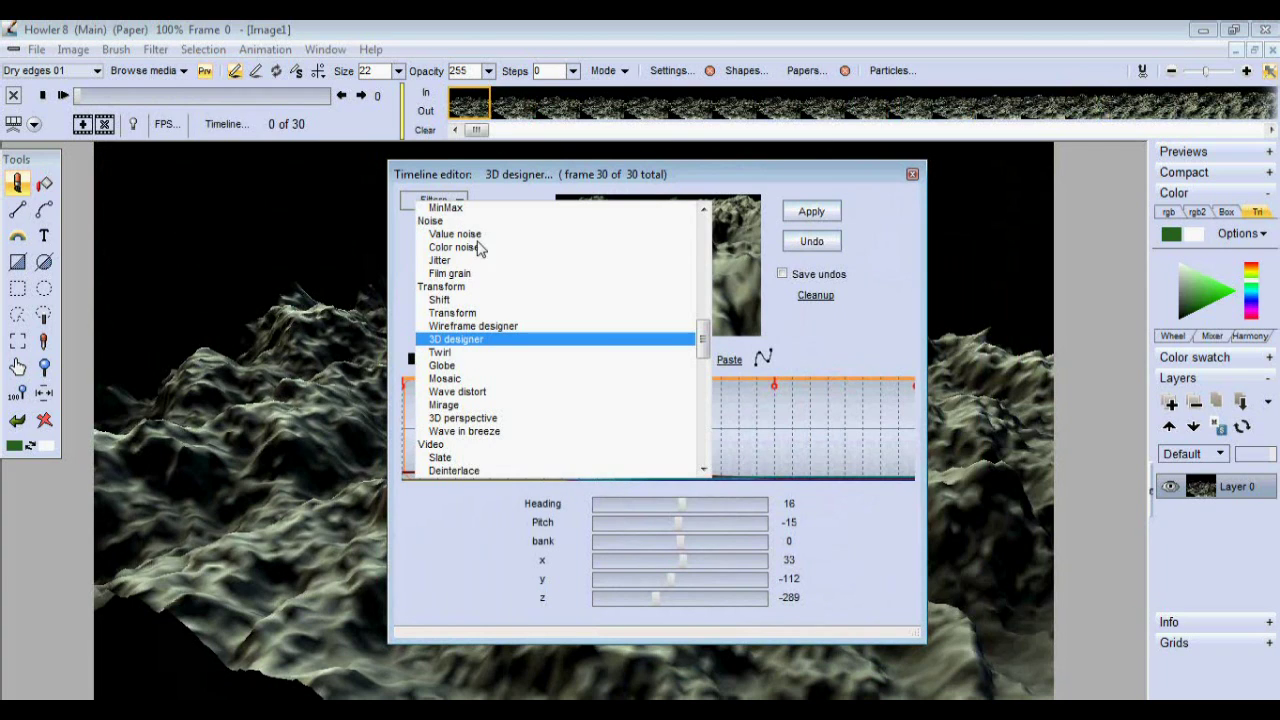
{"action": "left_click", "coordinate": [462, 235]}
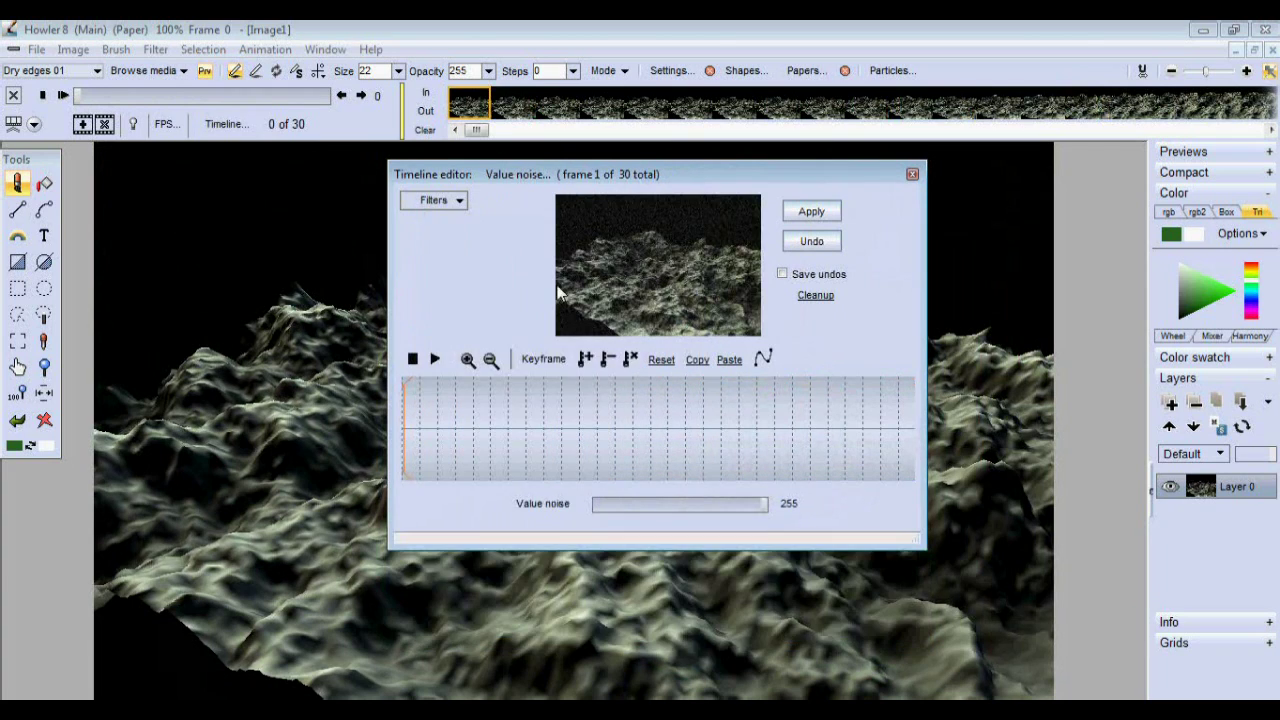
{"action": "left_click", "coordinate": [586, 359]}
{"action": "left_click", "coordinate": [583, 408]}
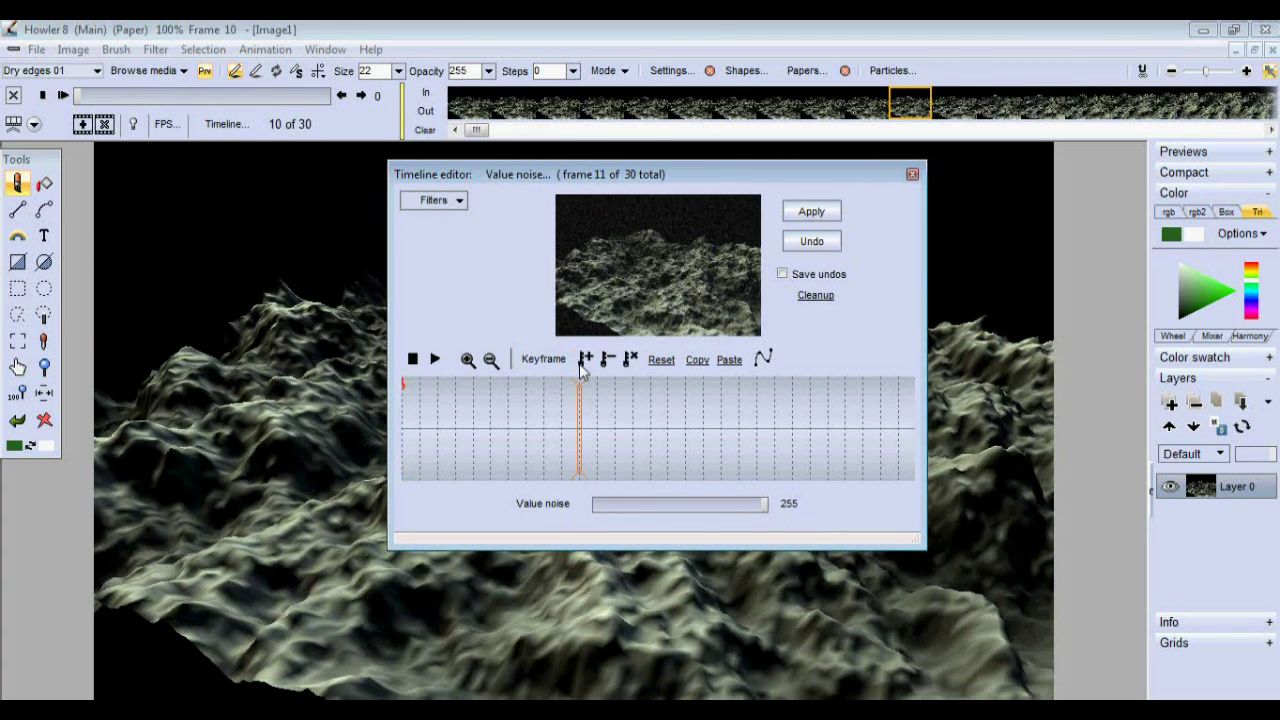
{"action": "left_click", "coordinate": [584, 361]}
- Key Value noise at 2 on frame 15 and smooth the fade into an S-curve
{"action": "left_click", "coordinate": [665, 420]}
{"action": "left_click_drag", "start_coordinate": [682, 503], "coordinate": [596, 505]}
{"action": "left_click", "coordinate": [588, 361]}
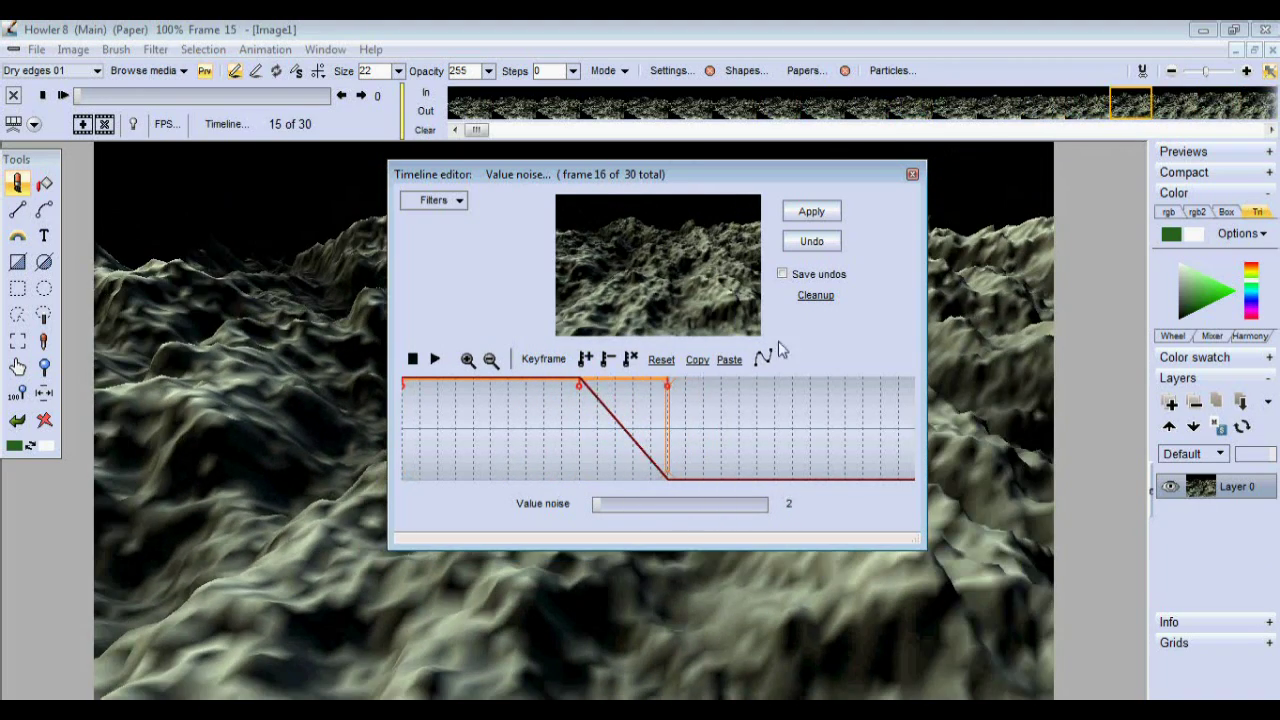
{"action": "left_click", "coordinate": [763, 359]}
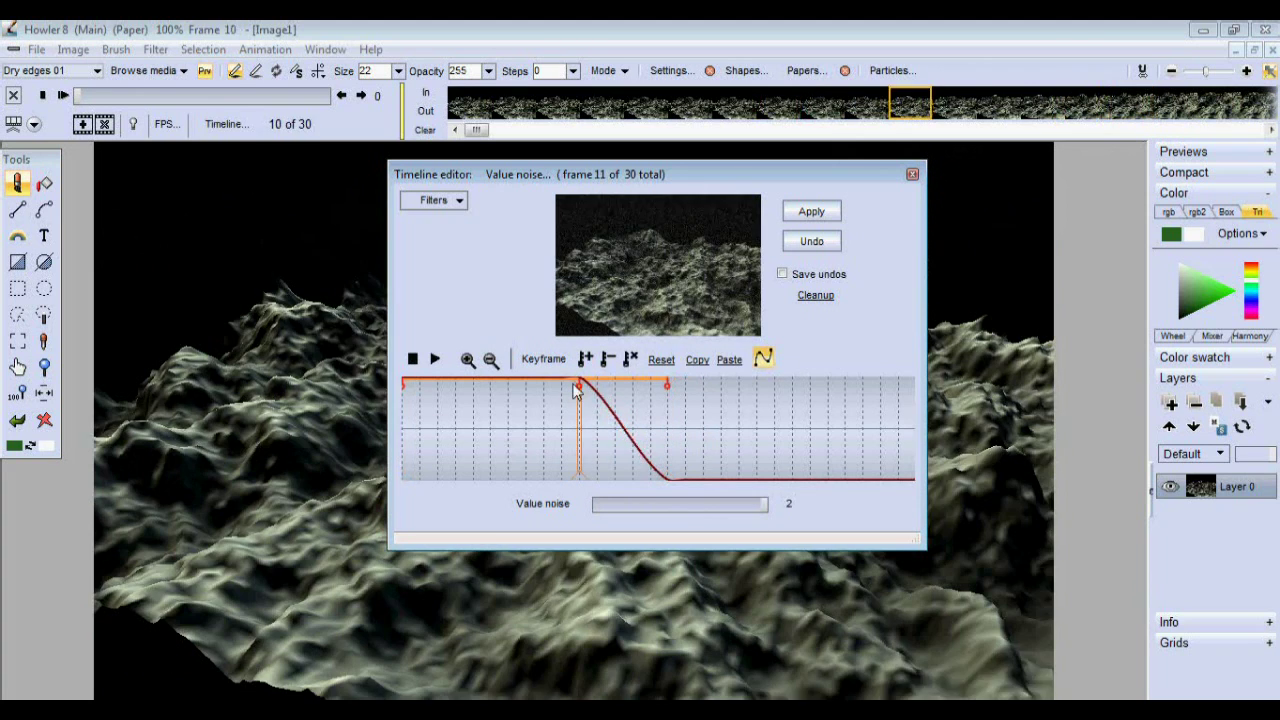